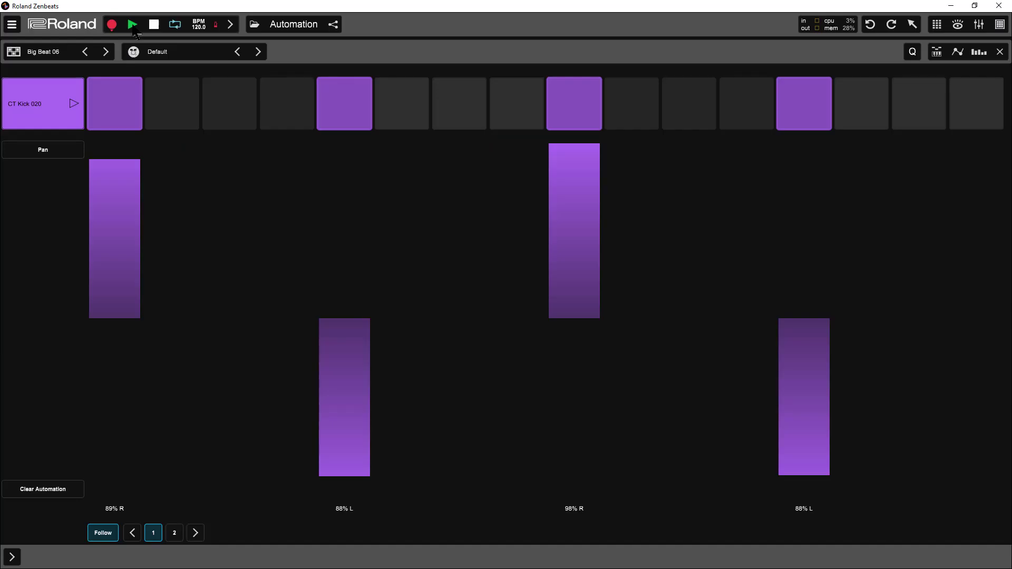
- Play back the CT Kick 020 pattern with its pan automation and pause it
click(133, 25)
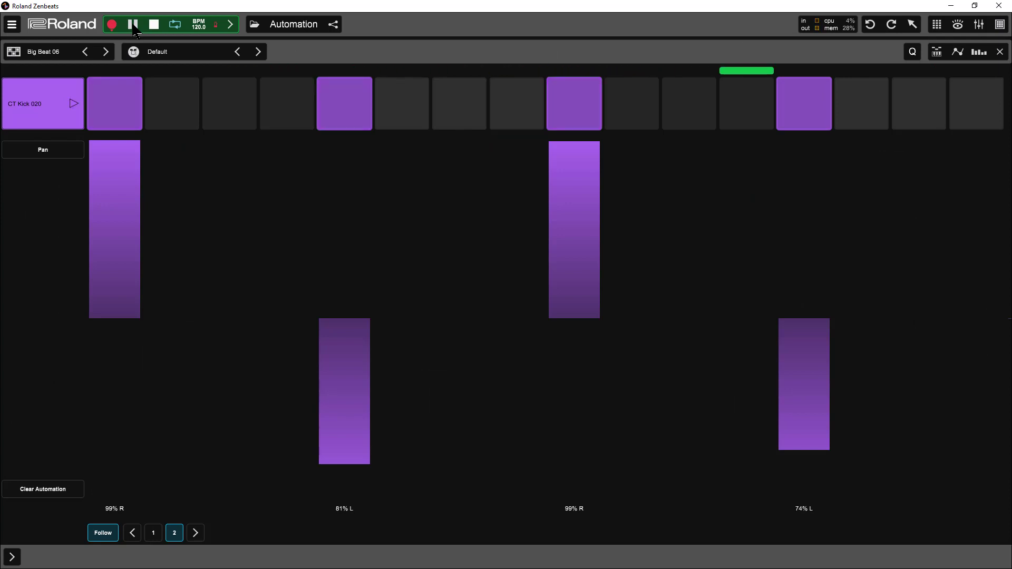
click(133, 24)
- Lower the velocity of CT Kick 020 steps 5 and 13 and Goa Groove Shaker steps 5, 7 and 9
click(355, 126)
drag(789, 116, 797, 155)
drag(357, 441, 358, 476)
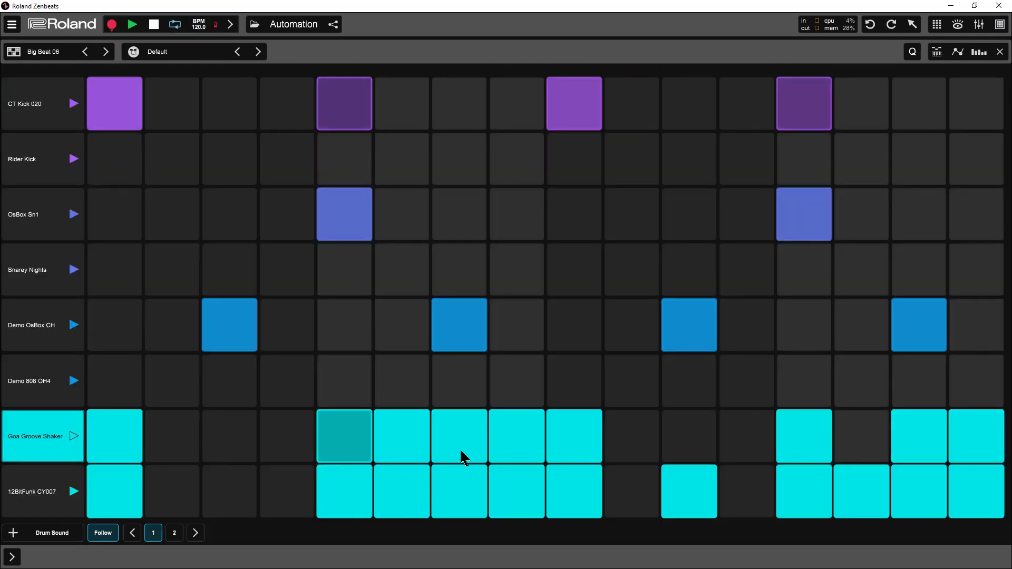
drag(461, 450, 464, 487)
drag(557, 450, 562, 475)
- Draw a freehand, rising and falling Low Cut automation curve for the 12BitFunk CY007 sound across the pattern's first page
mouse_move(210, 500)
mouse_down()
mouse_move(383, 364)
mouse_move(611, 318)
mouse_up()
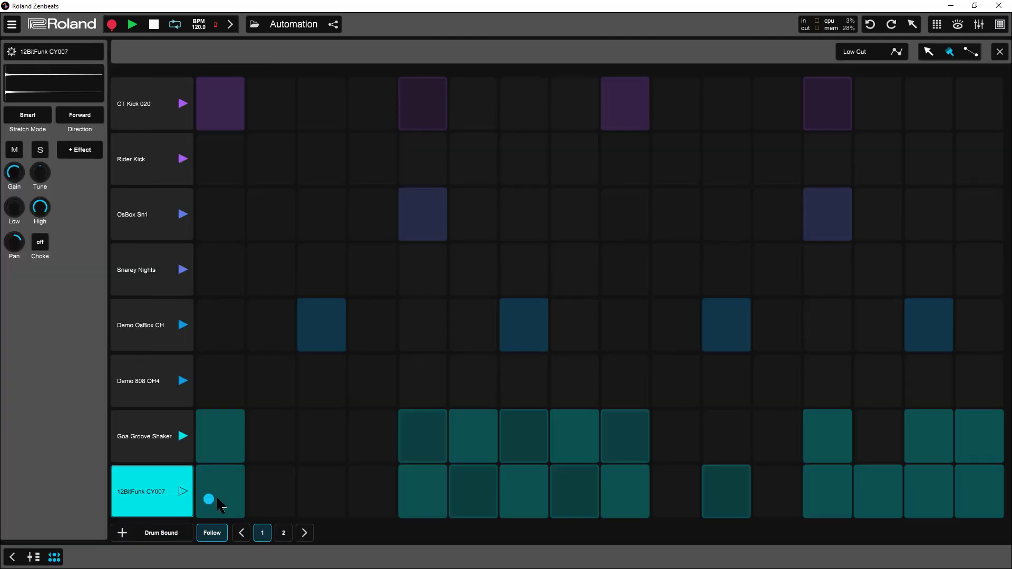
mouse_move(605, 388)
mouse_down()
mouse_move(667, 449)
mouse_move(822, 407)
mouse_move(972, 414)
mouse_up()
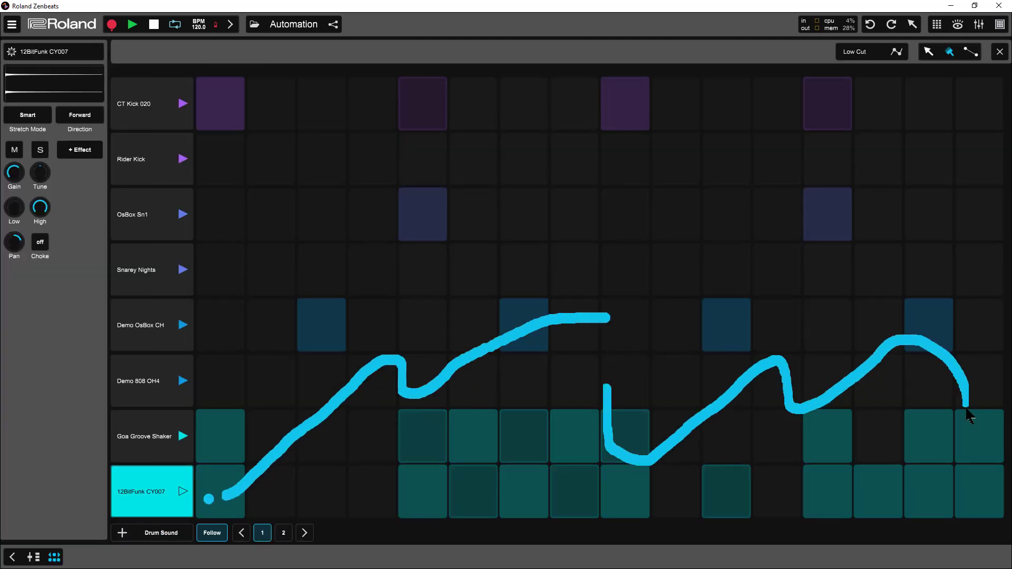
mouse_move(221, 81)
mouse_down()
mouse_move(286, 165)
mouse_move(389, 206)
mouse_move(475, 137)
mouse_move(533, 176)
mouse_up()
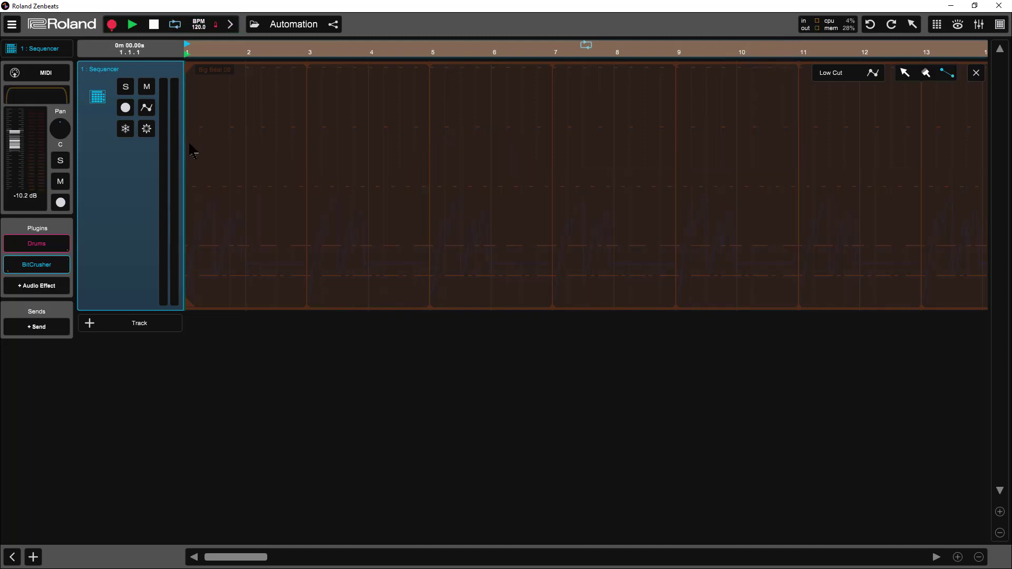
- Draw a Low Cut automation line across the Sequencer track, shape it with points near bars 3.5 and 6, and bend the segments after them
mouse_move(190, 143)
mouse_down()
mouse_move(941, 120)
mouse_move(972, 136)
mouse_up()
click(372, 142)
drag(373, 142, 403, 242)
drag(296, 192, 348, 159)
drag(685, 191, 502, 294)
click(402, 242)
click(279, 98)
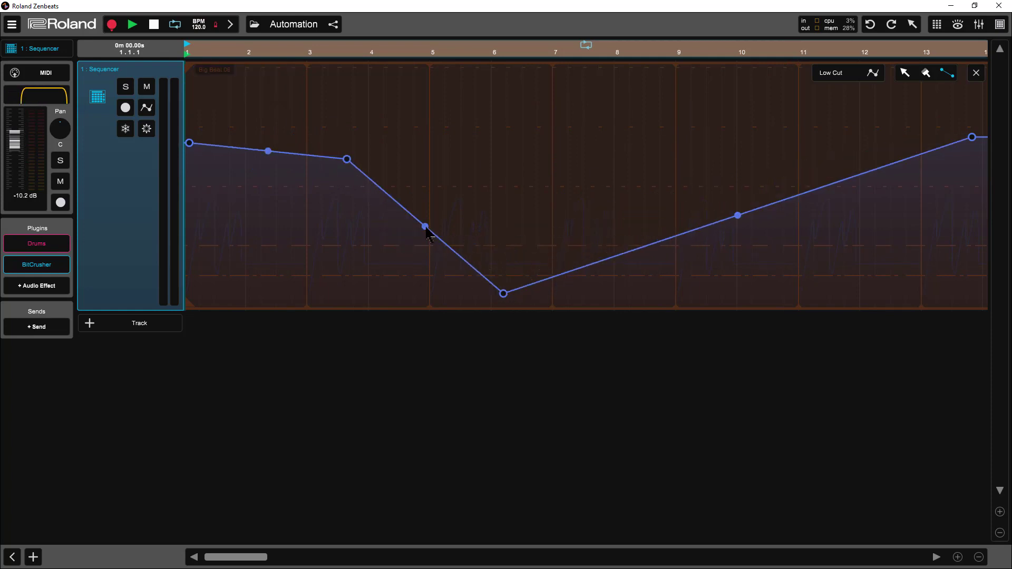
drag(425, 228, 405, 255)
drag(736, 214, 734, 270)
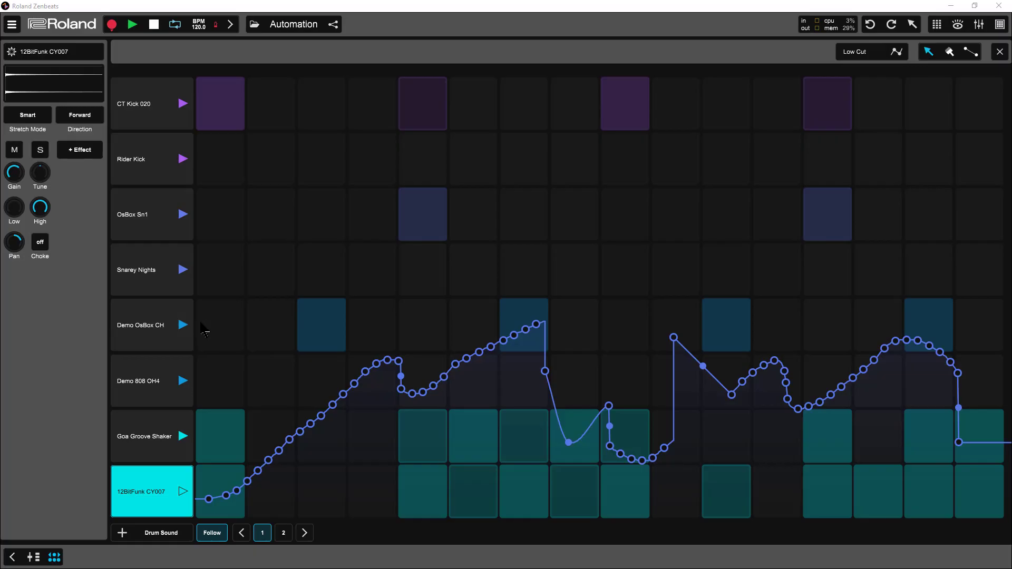
- Select the Low Cut automation points in the first half of the 12BitFunk CY007 pattern and delete them
drag(204, 331, 538, 412)
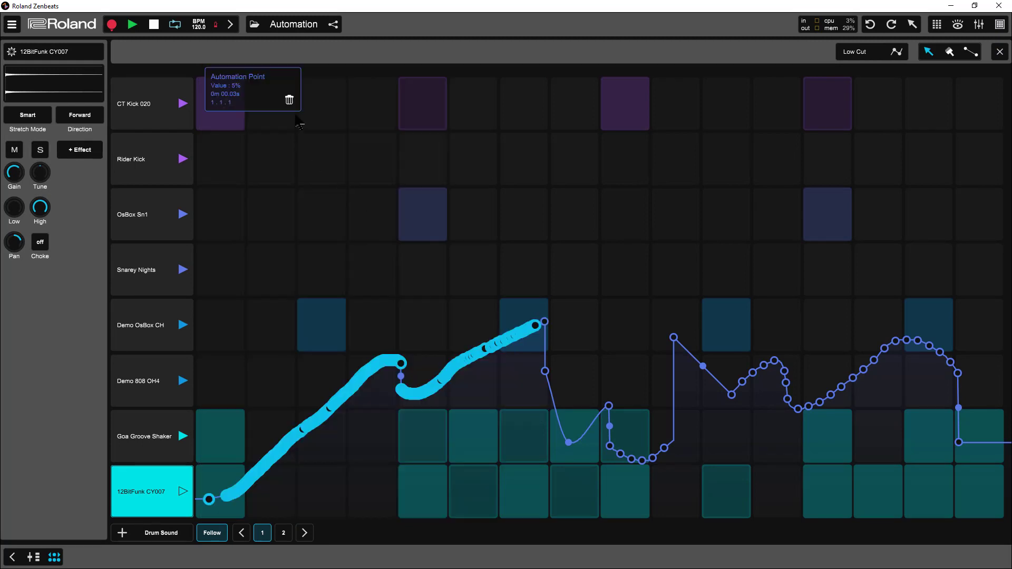
click(289, 100)
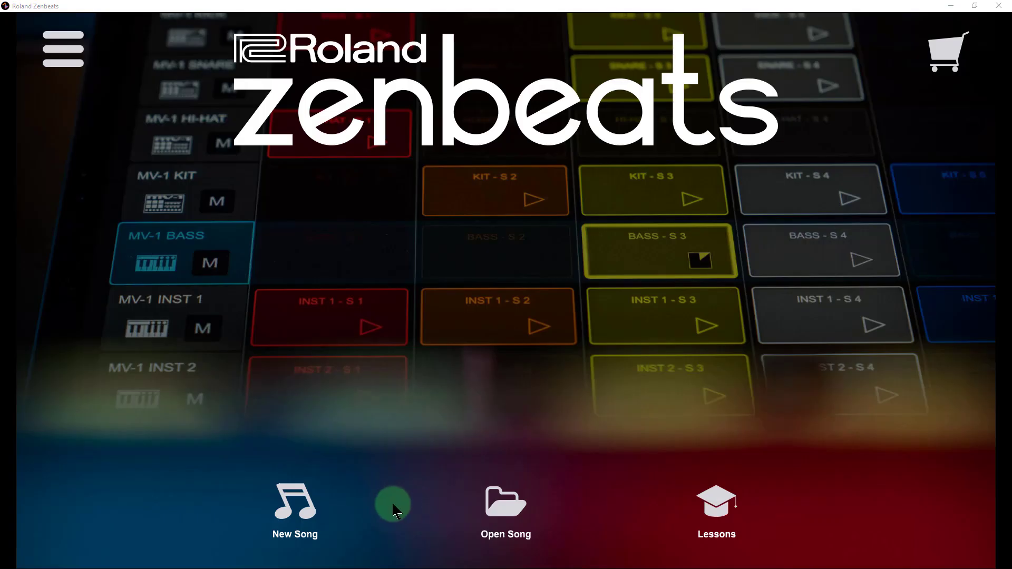
- Create a new song and change the color of the Drums track's pattern to cyan
click(297, 504)
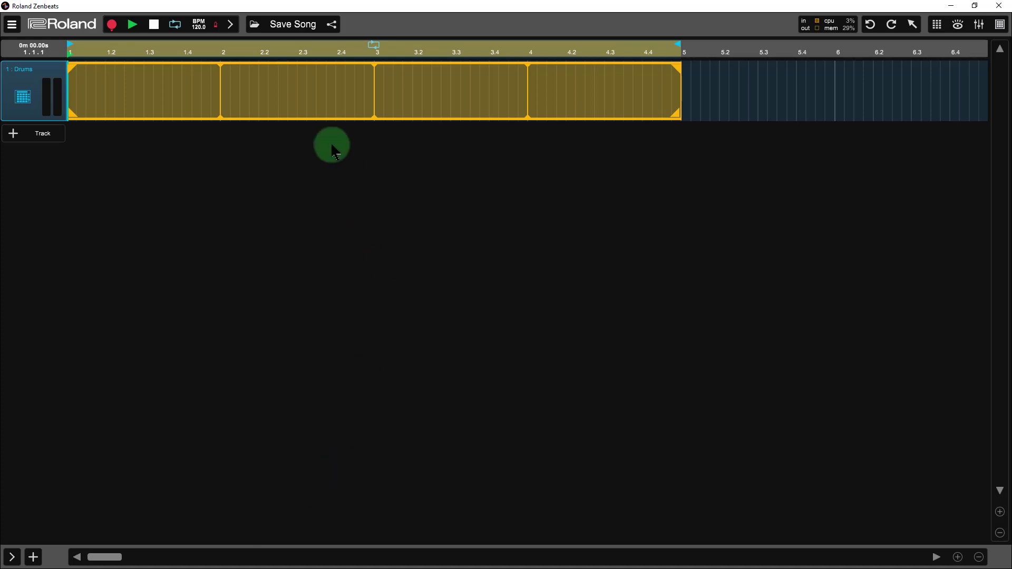
right_click(285, 107)
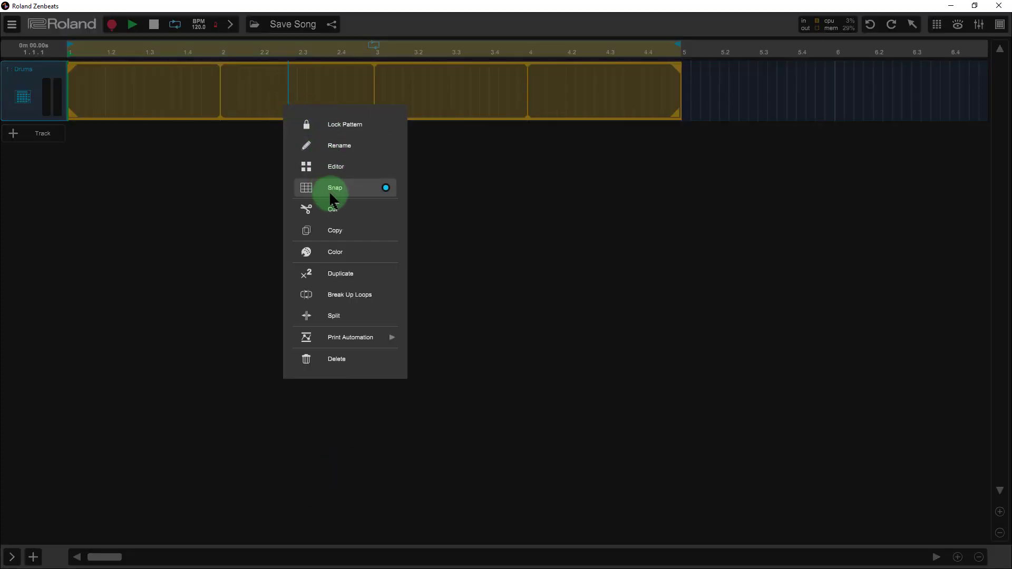
click(335, 259)
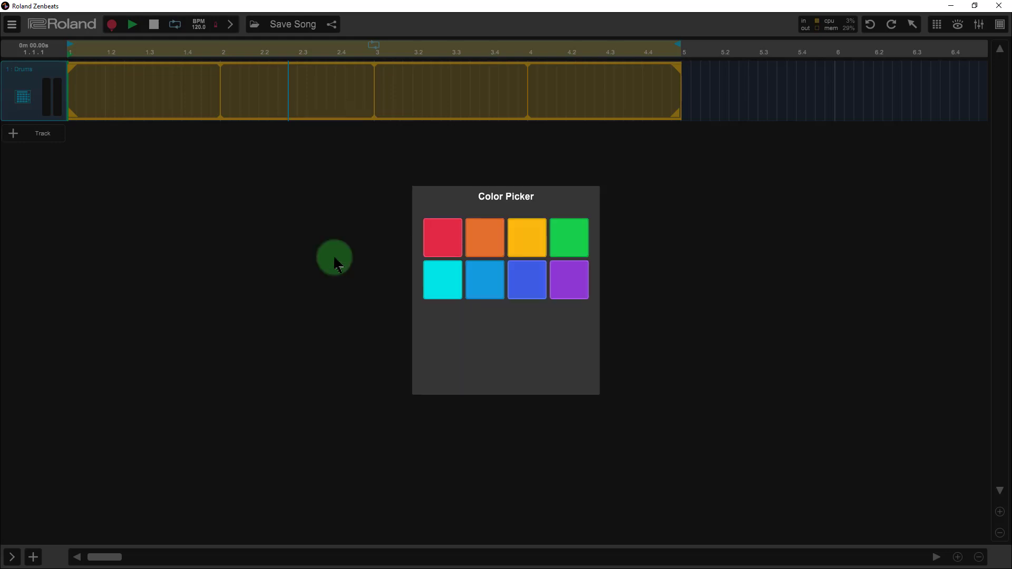
click(444, 290)
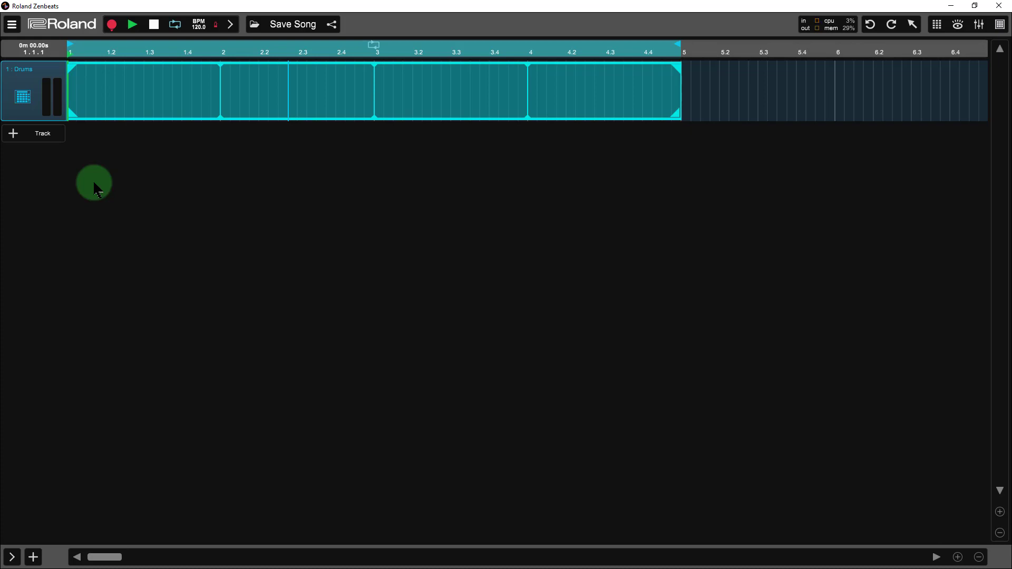
- Open the Drums track's step sequencer and load the Big Beat 06 preset pattern
click(24, 98)
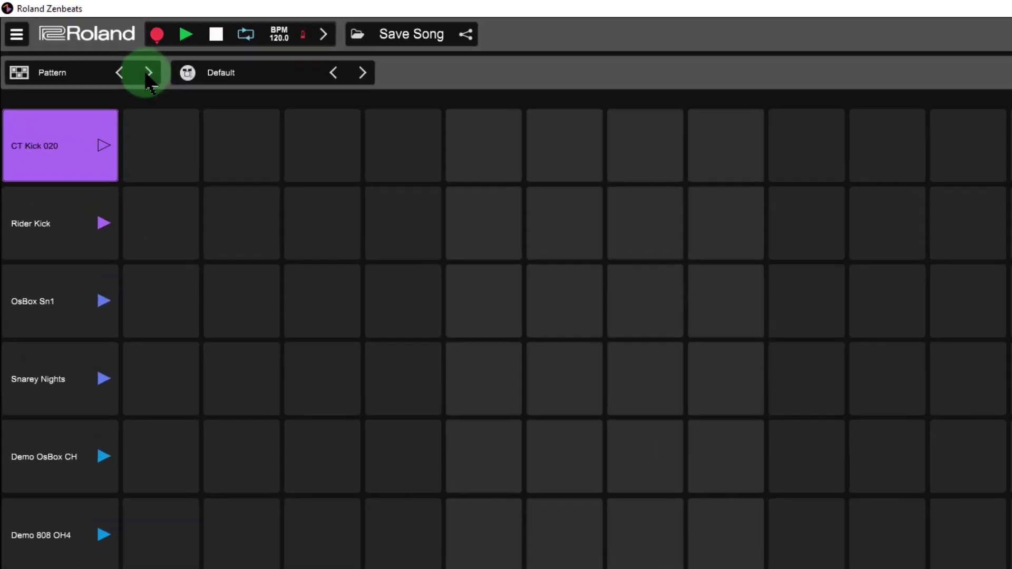
click(106, 51)
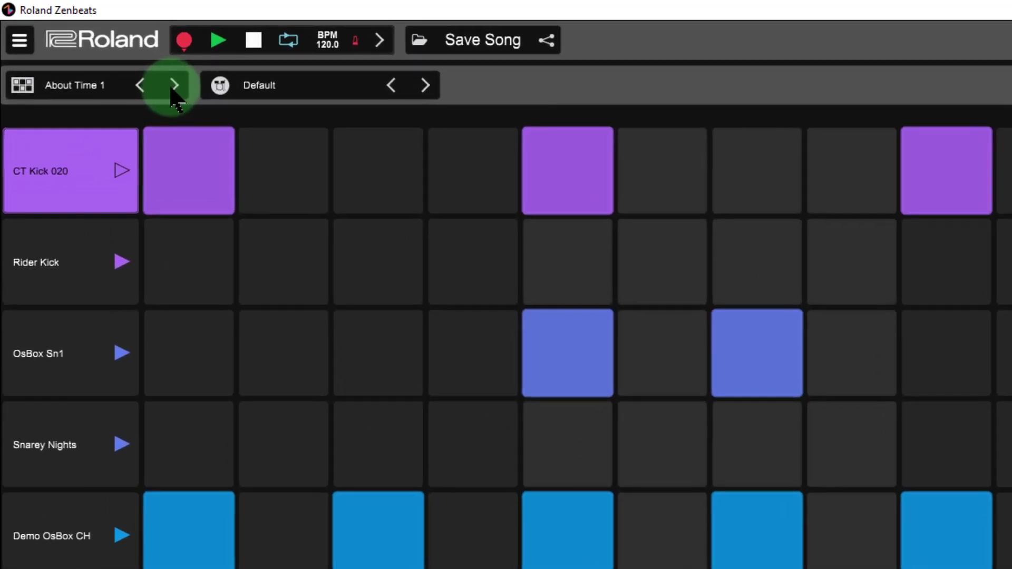
click(106, 52)
click(175, 86)
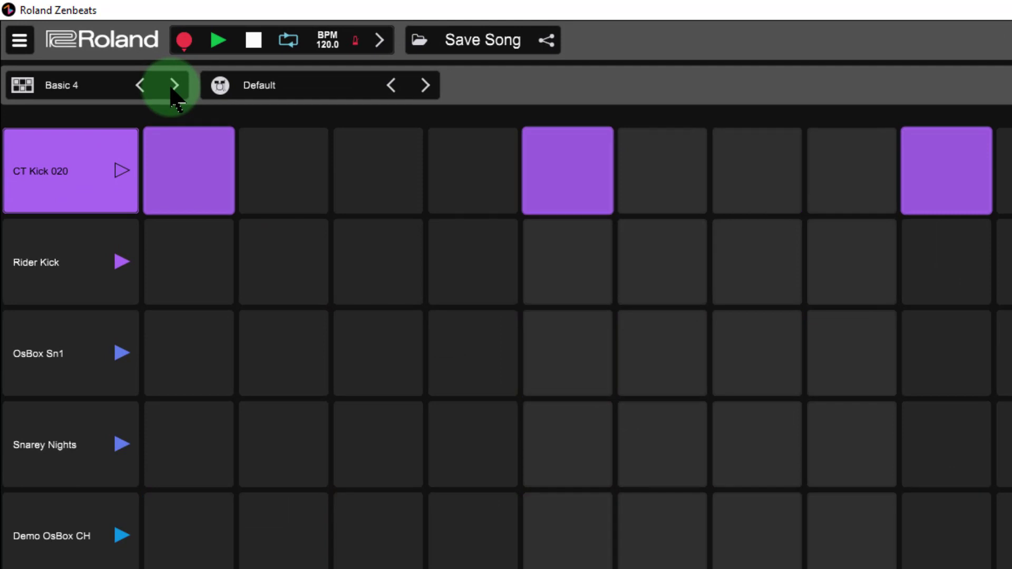
click(174, 86)
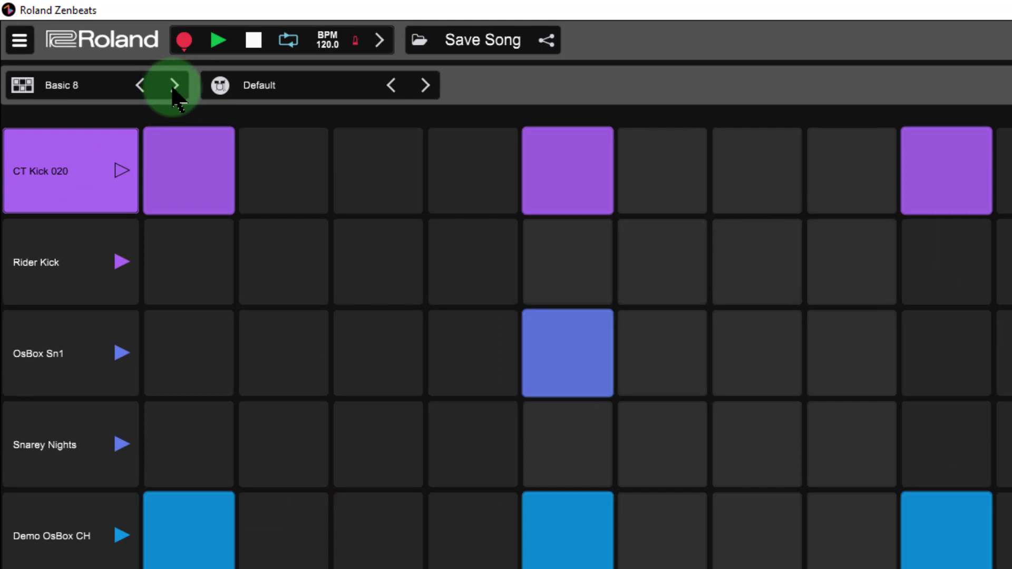
click(174, 86)
click(174, 86)
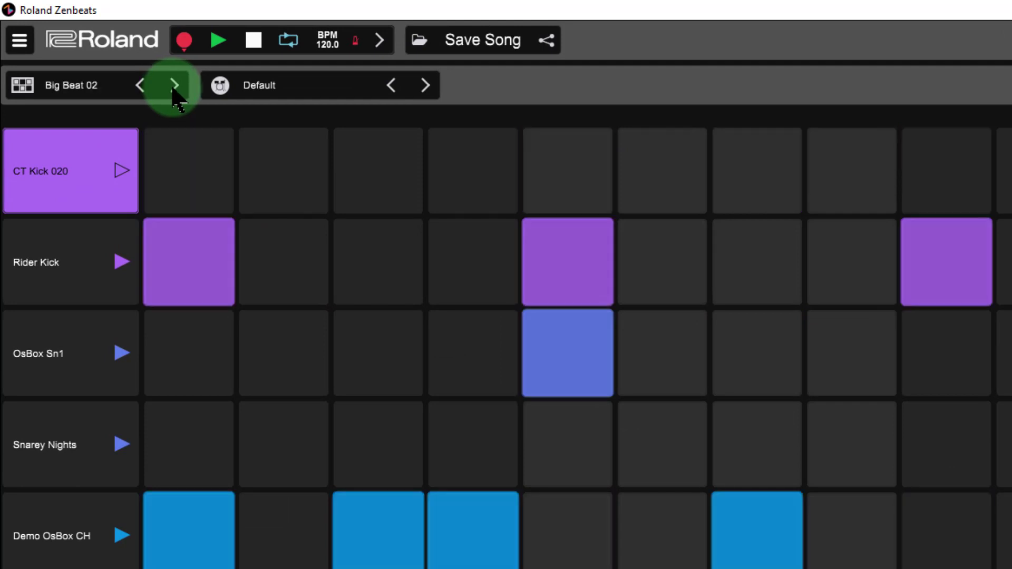
click(174, 87)
click(173, 86)
click(174, 87)
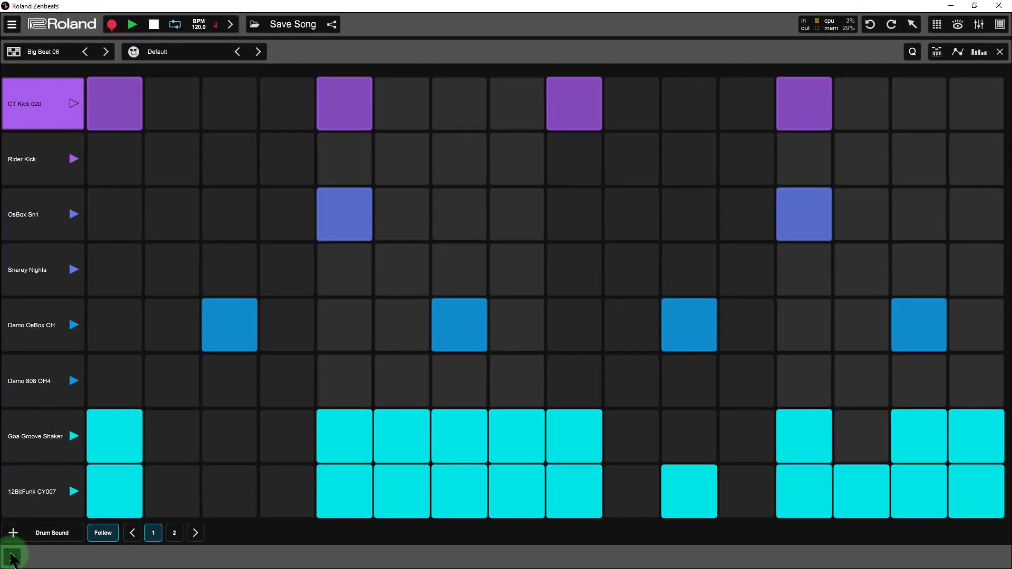
- Show the drum sound settings and examine them for Rider Kick, OsBox Sn1, Snarey Nights and CT Kick 020
click(12, 558)
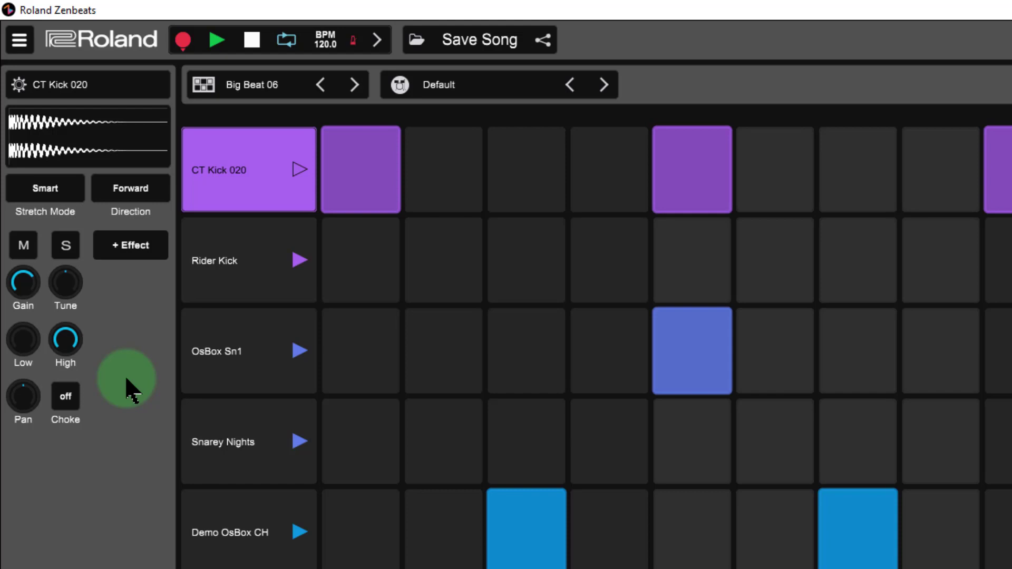
click(239, 256)
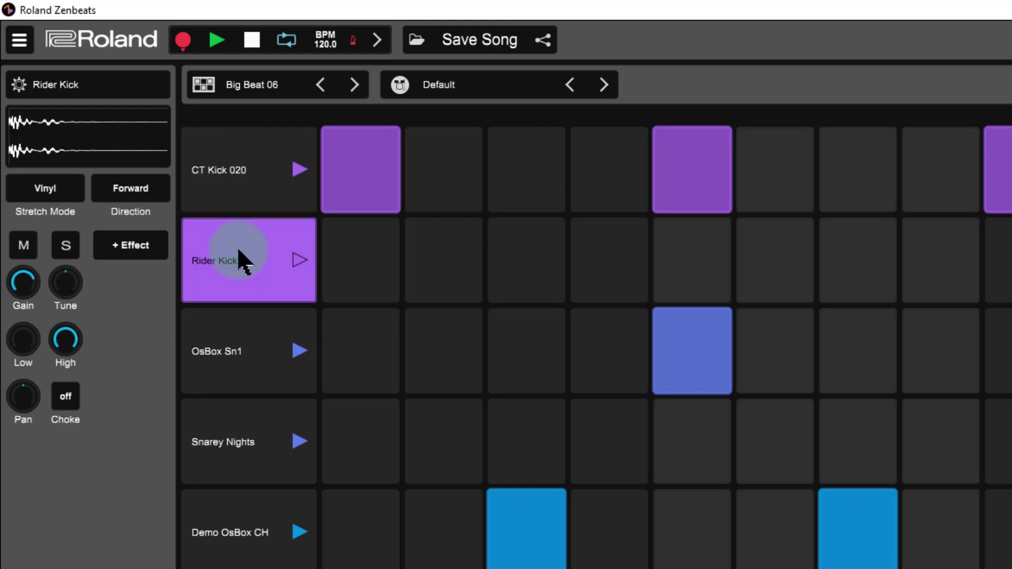
click(198, 364)
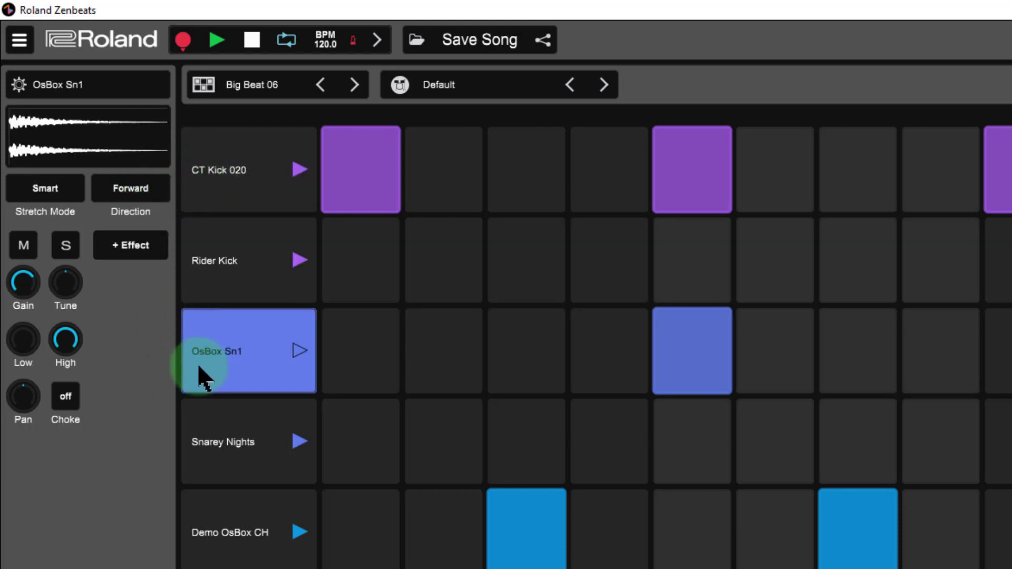
click(211, 416)
click(225, 378)
click(236, 279)
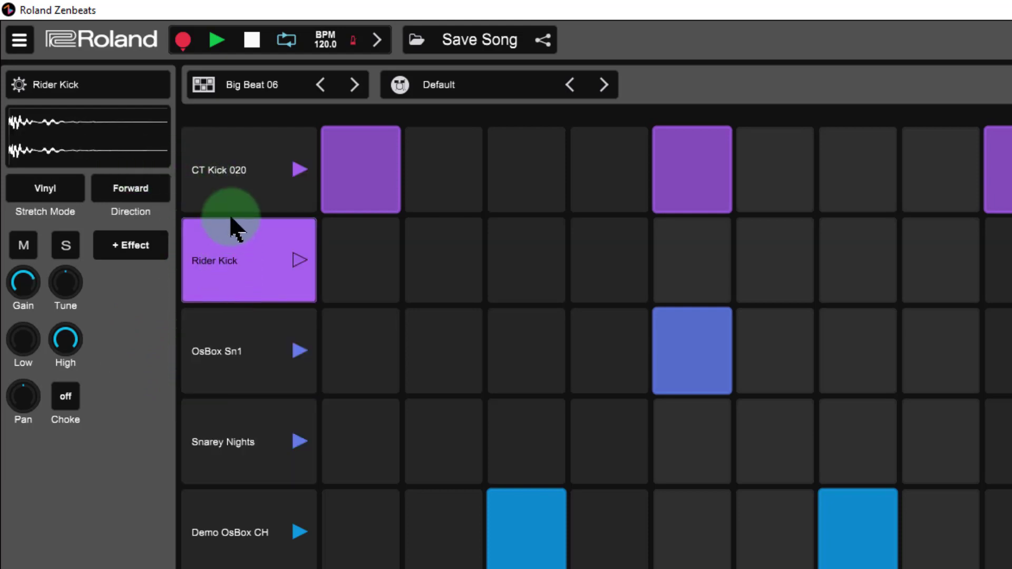
click(226, 181)
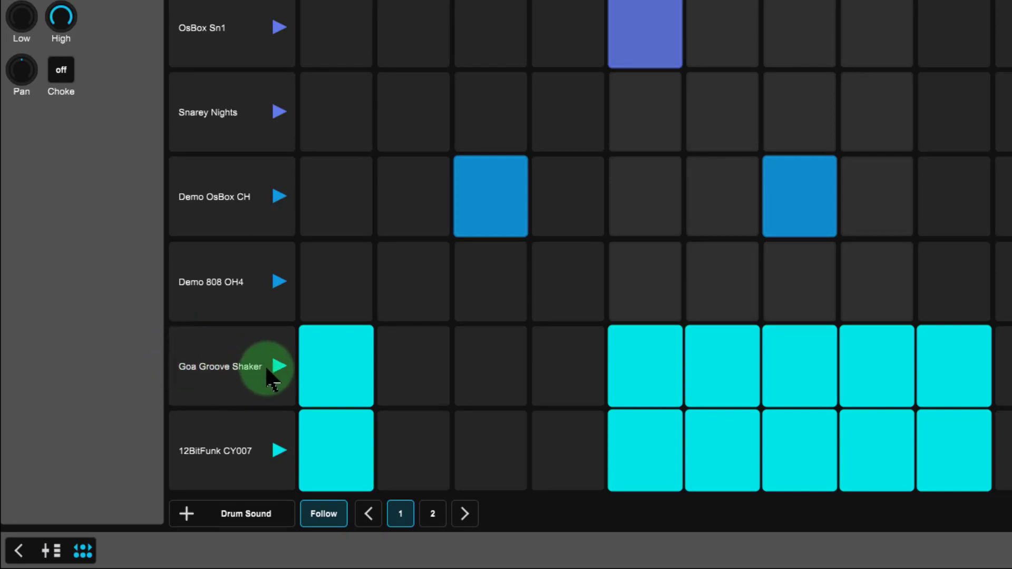
- Show the per-step Velocity automation for the Goa Groove Shaker sound
click(197, 367)
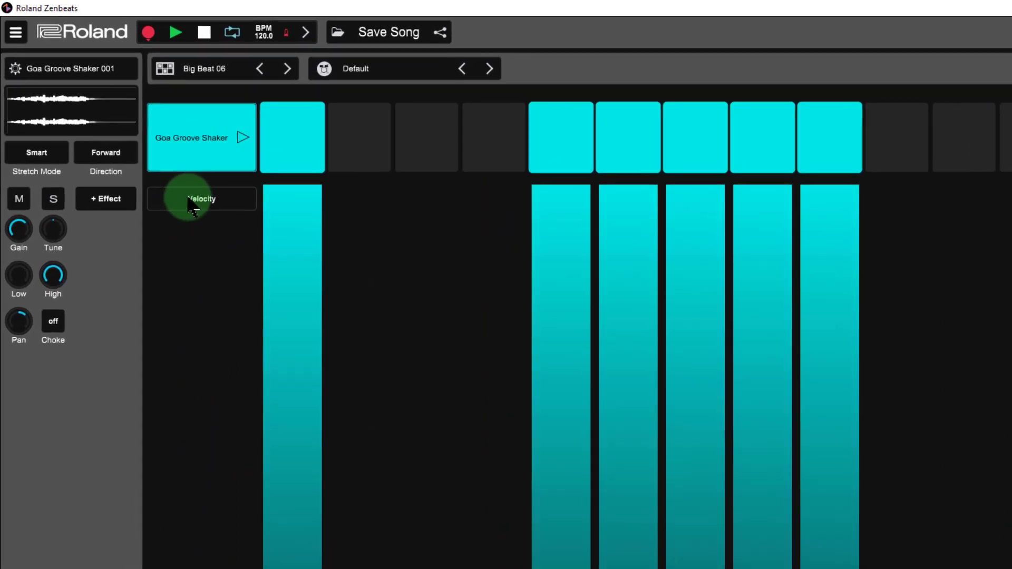
click(222, 202)
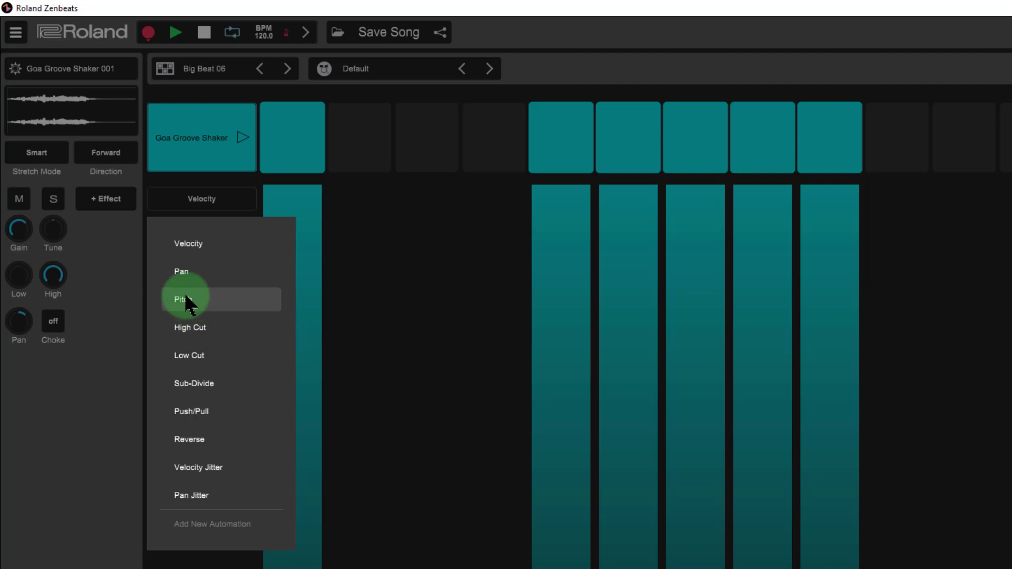
click(202, 252)
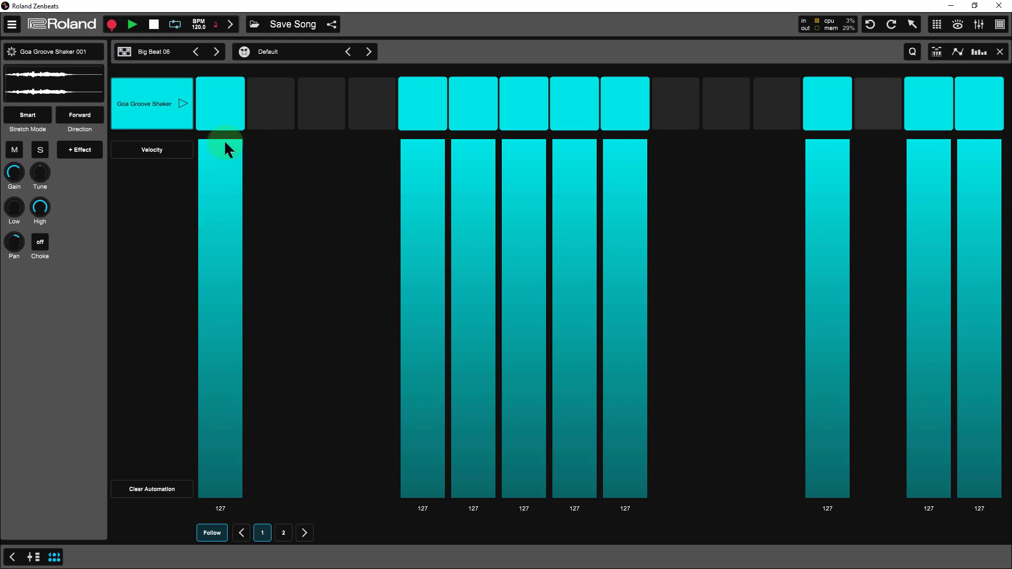
- Set the page 1 velocities of the active Goa Groove Shaker steps, in order, to about 112, 91, 102, 84, 94, 71, 106, 92 and 113
drag(226, 143, 219, 182)
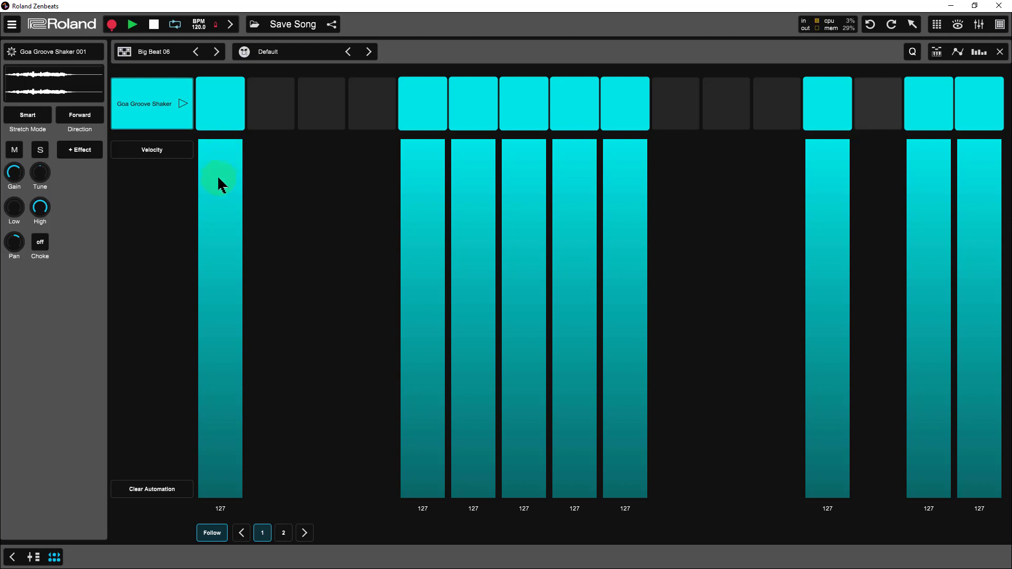
click(412, 242)
click(465, 210)
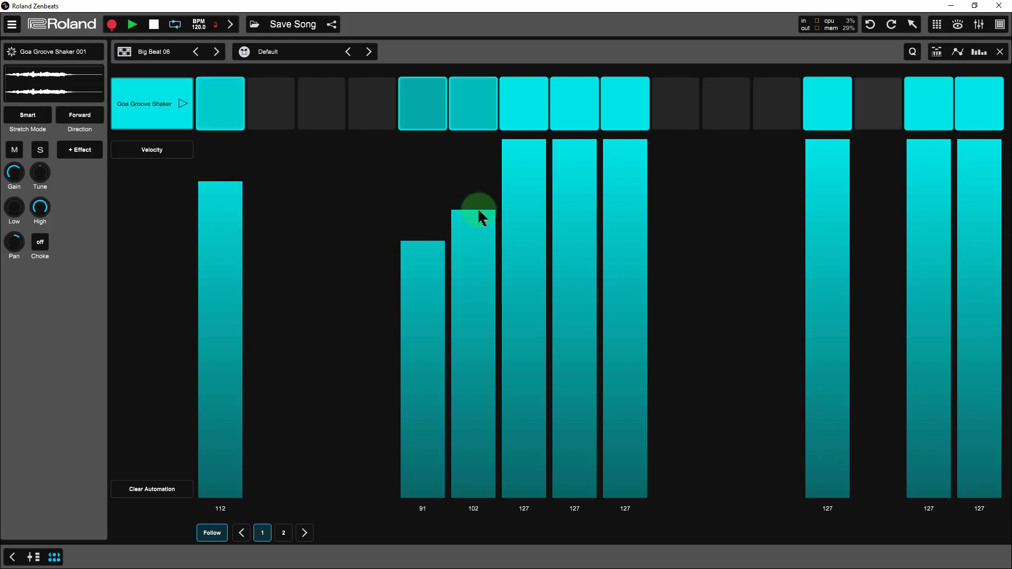
click(517, 260)
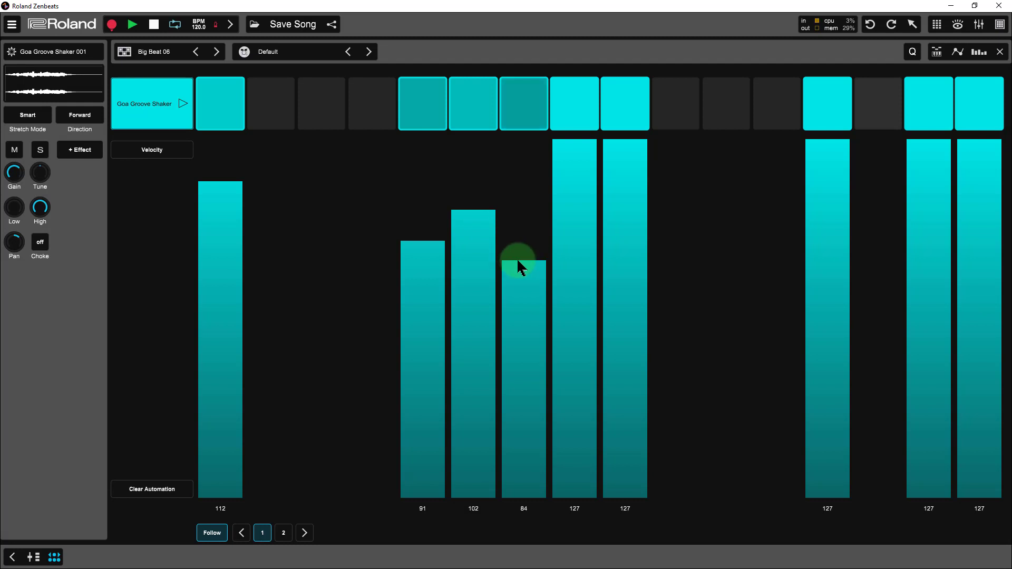
click(565, 232)
click(620, 297)
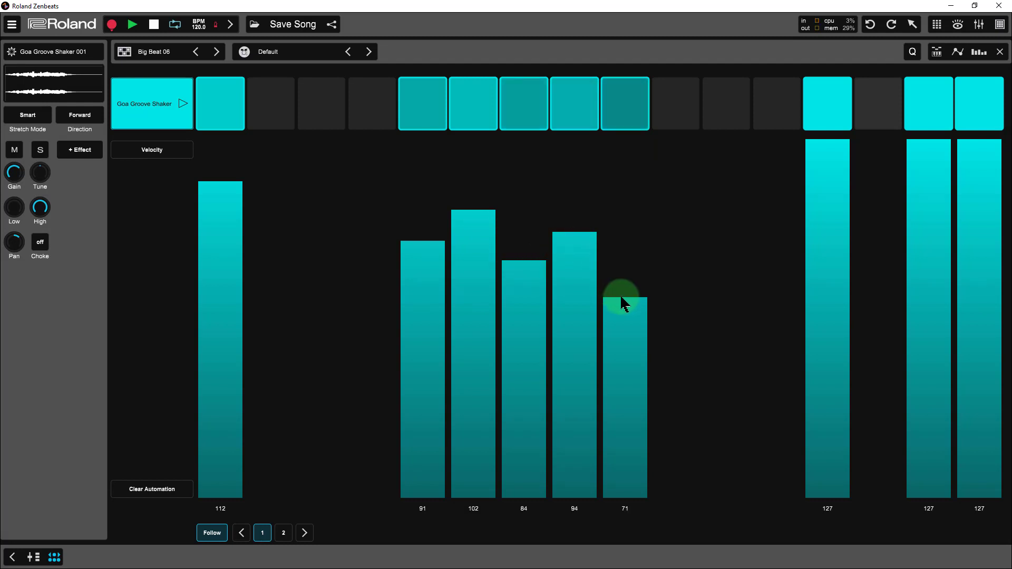
click(823, 199)
click(923, 238)
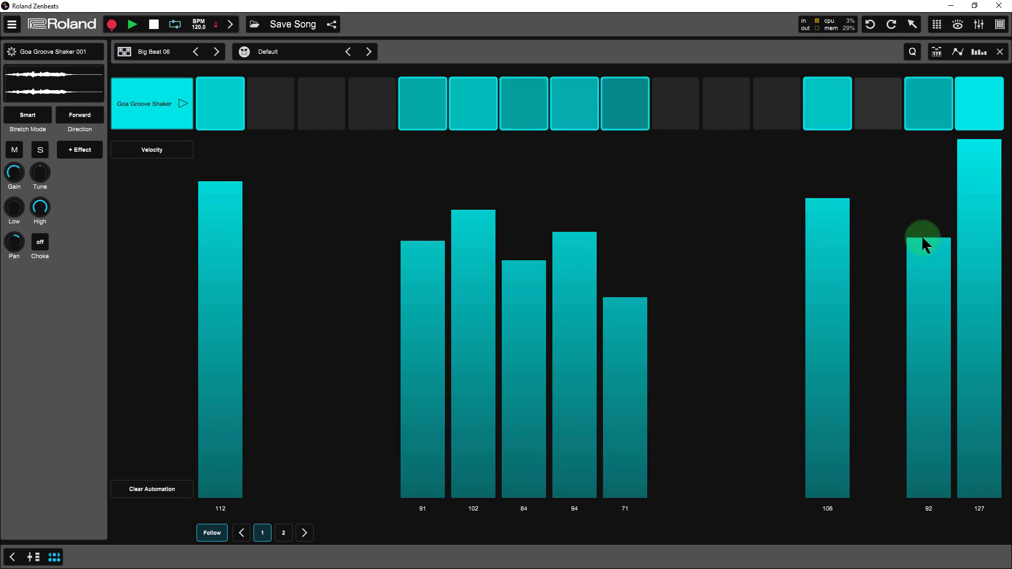
click(981, 180)
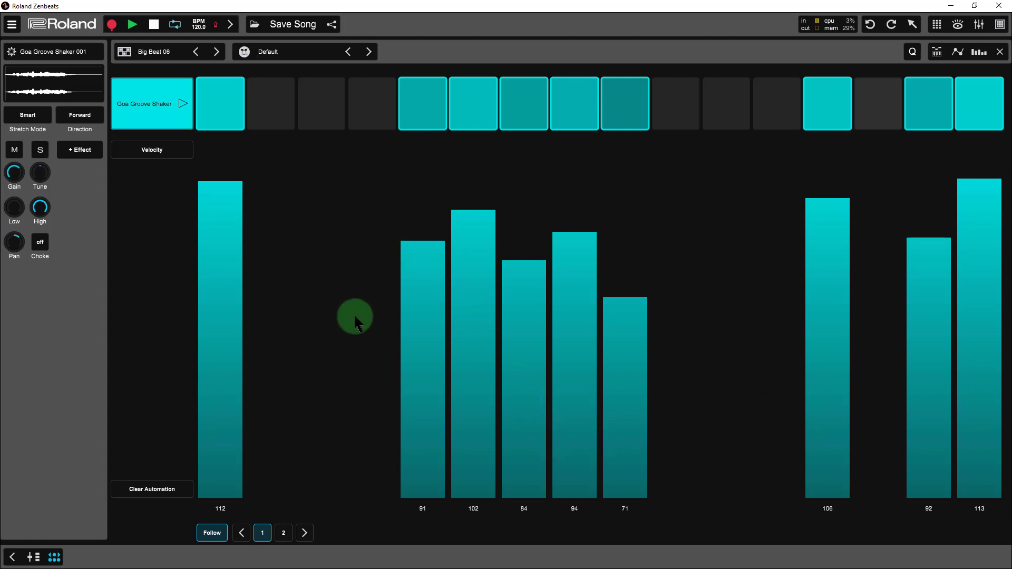
- Set the page 2 velocities of the first eight active Goa Groove Shaker steps, in order, to about 96, 93, 71, 84, 63, 108, 73 and 103
click(305, 534)
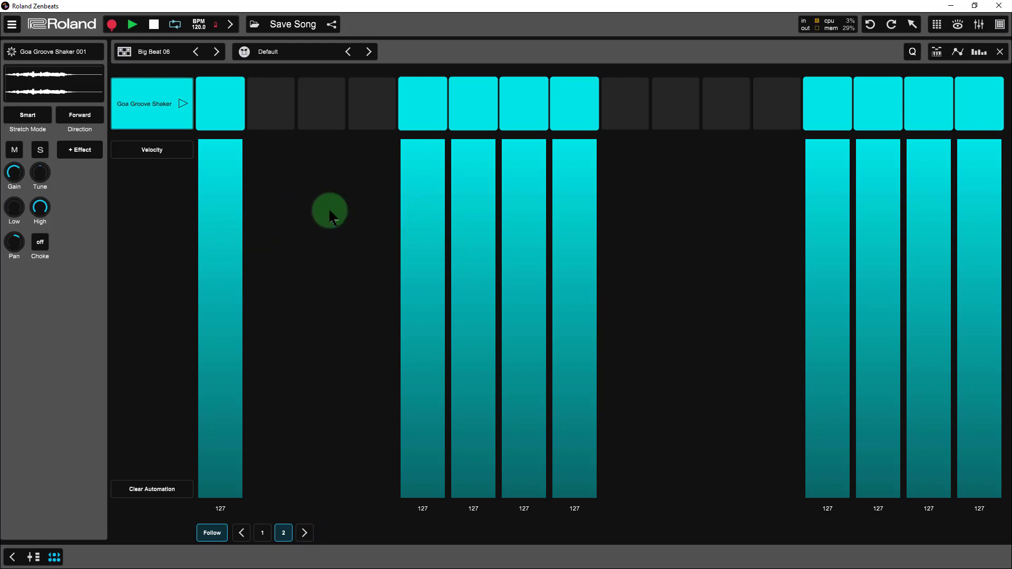
click(215, 227)
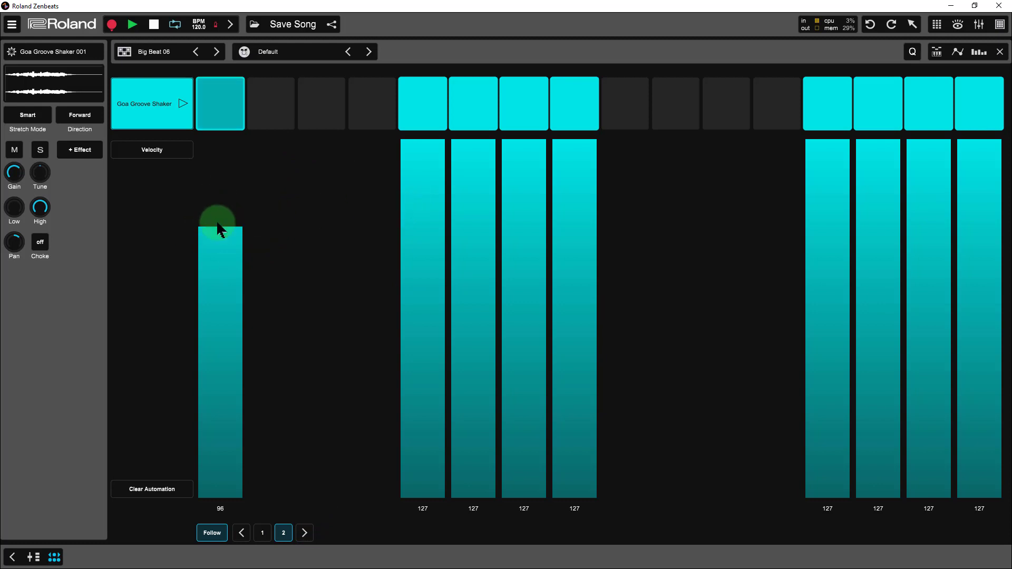
mouse_move(421, 256)
mouse_down()
mouse_move(447, 236)
mouse_move(472, 276)
mouse_move(504, 298)
mouse_move(522, 296)
mouse_move(531, 259)
mouse_move(566, 271)
mouse_move(574, 318)
mouse_up()
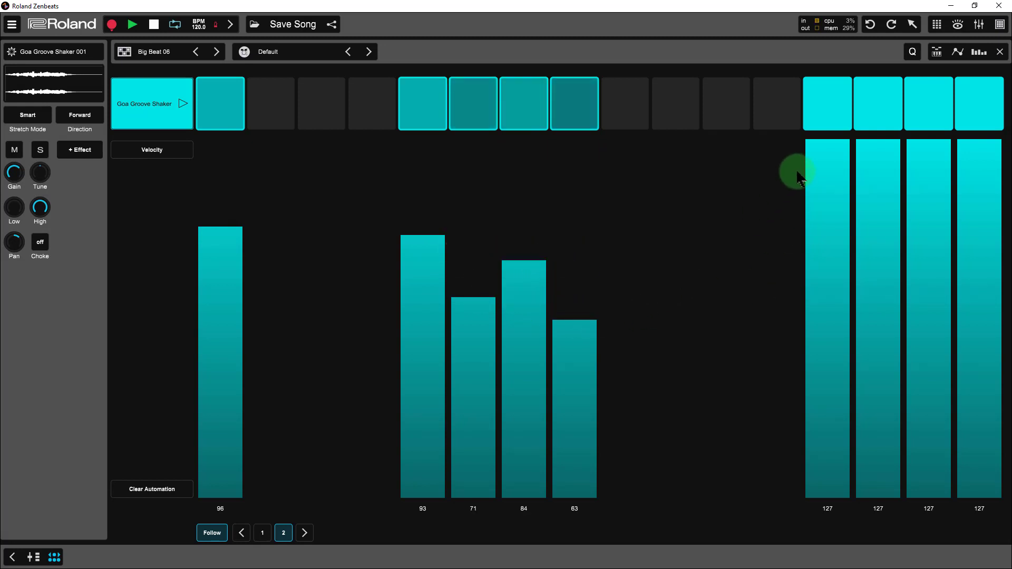
mouse_move(798, 175)
mouse_down()
mouse_move(827, 216)
mouse_move(865, 198)
mouse_move(889, 282)
mouse_move(921, 286)
mouse_move(932, 208)
mouse_up()
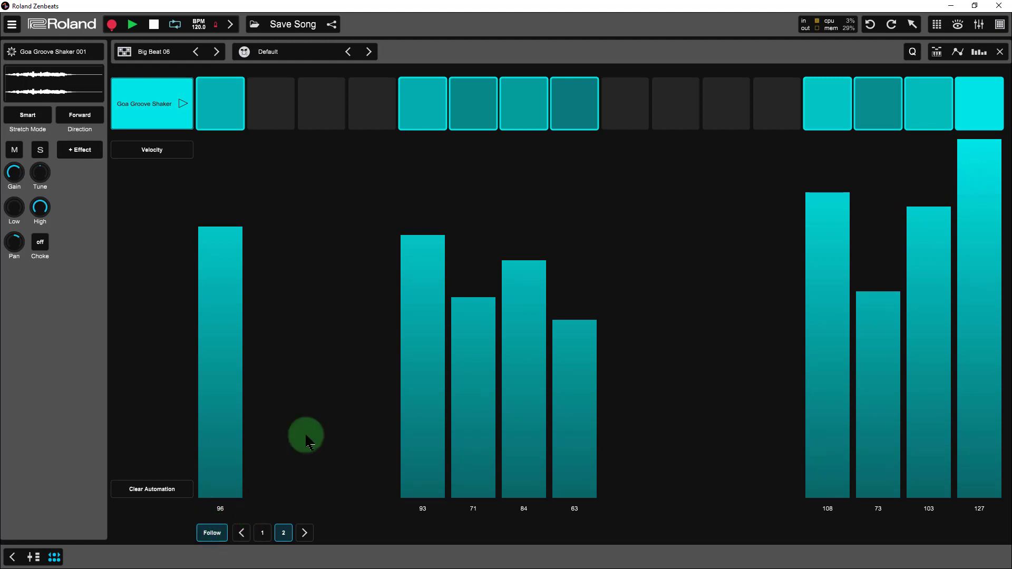
- Solo the Goa Groove Shaker and play the pattern to hear its velocity variations, ending with playback stopped
click(138, 25)
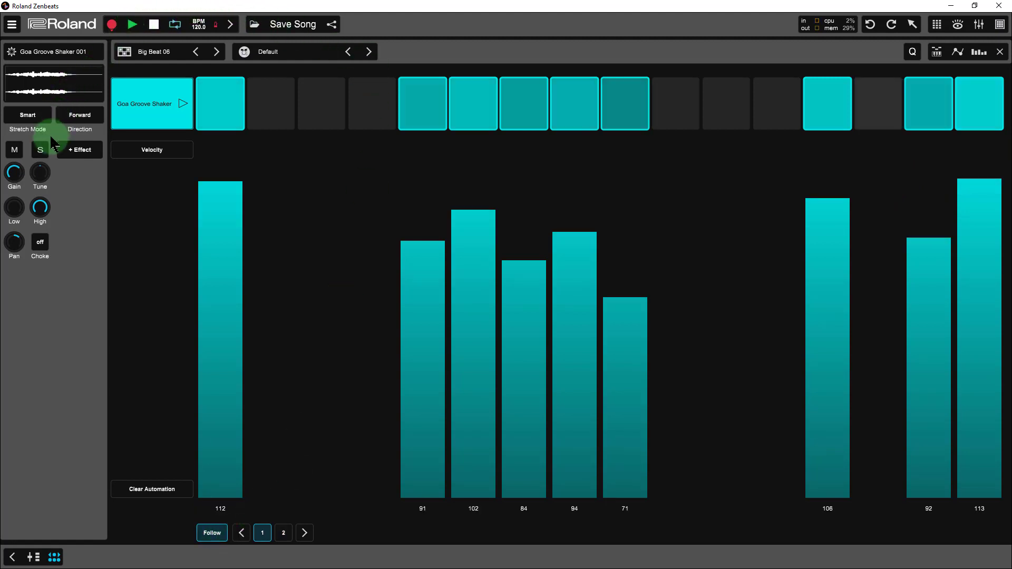
click(41, 151)
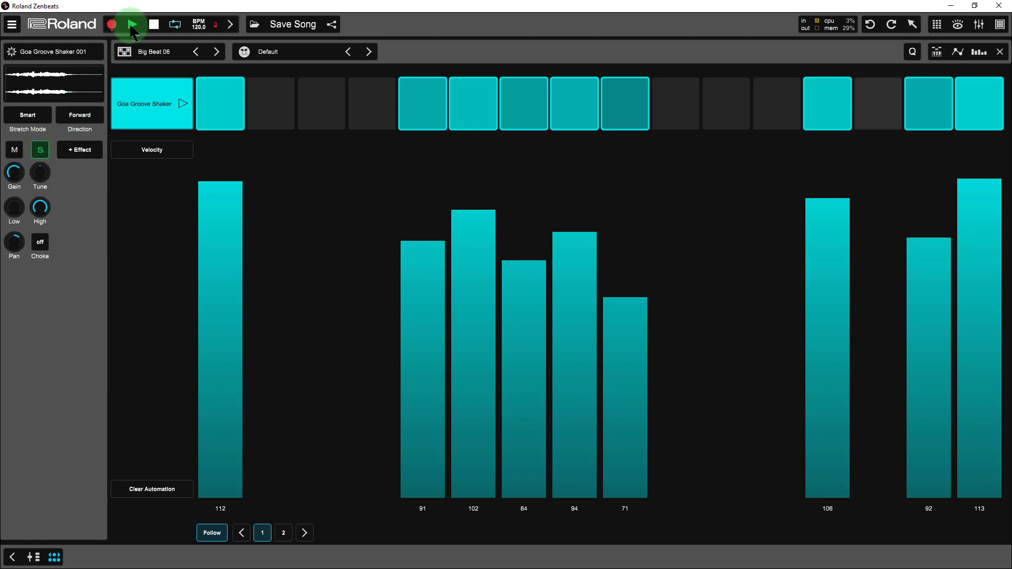
click(132, 31)
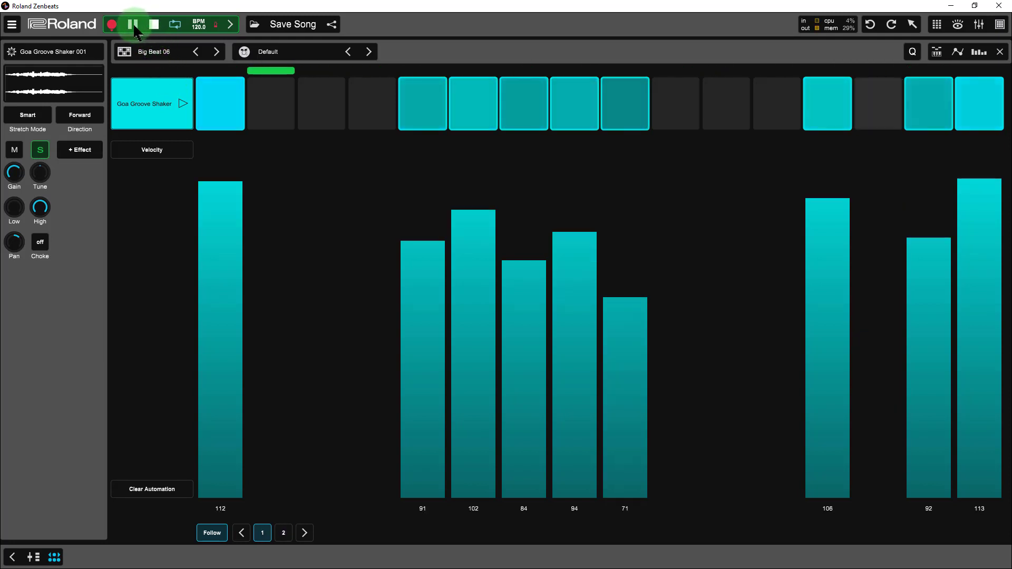
click(133, 25)
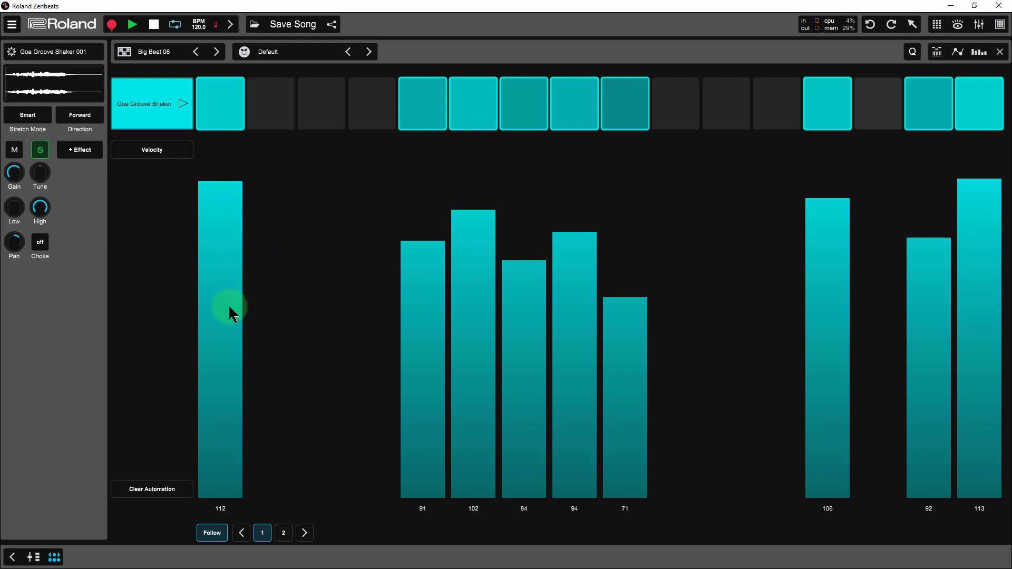
- On page 1, lower the Goa Groove Shaker velocities of steps 1, 6, 8, 13 and 16 to about 24, 14, 16, 21 and 25
drag(221, 417, 223, 429)
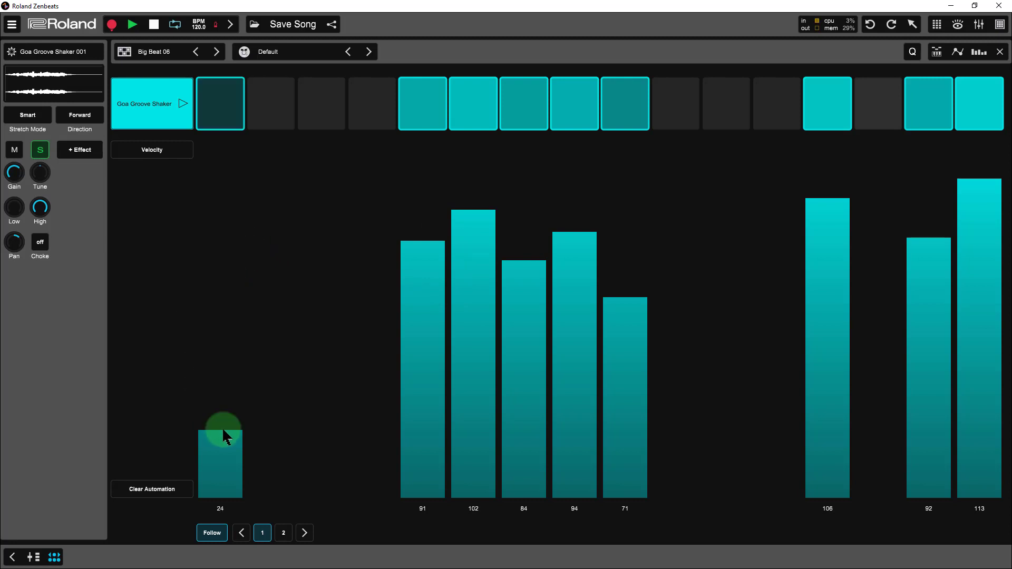
click(485, 457)
click(573, 452)
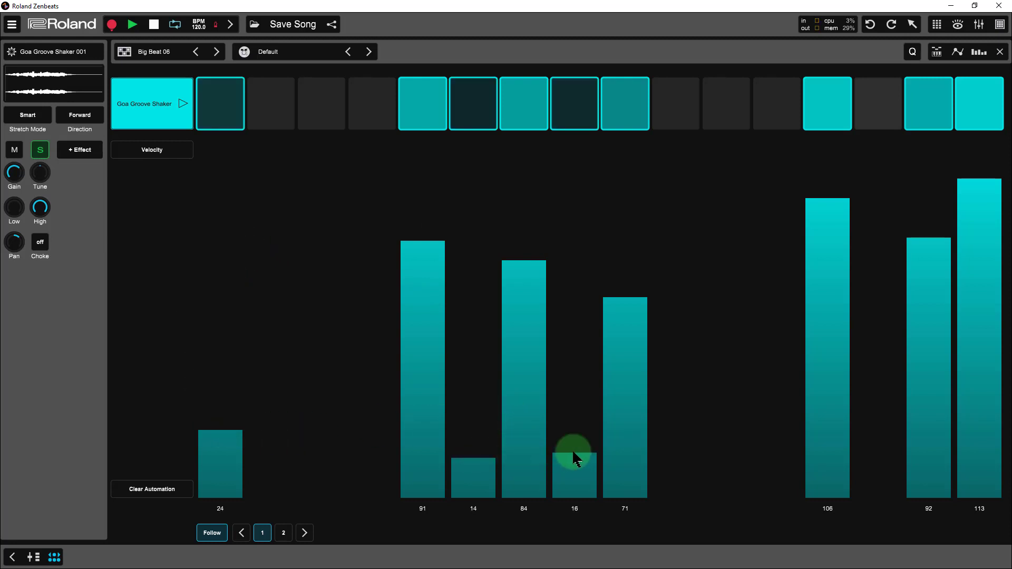
click(839, 438)
click(958, 427)
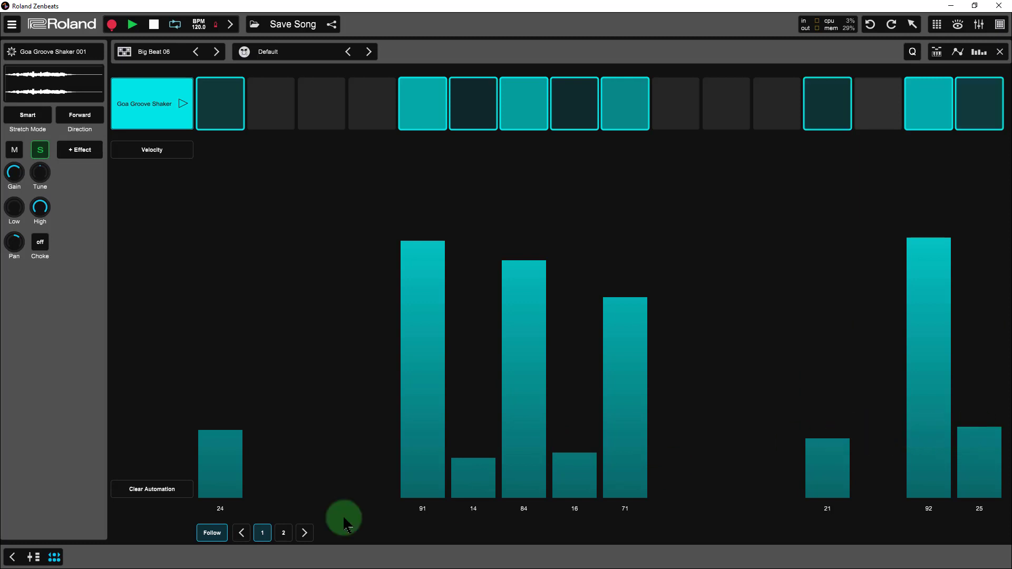
- On page 2, set the shaker velocities of steps 1, 6, 8, 14, 15 and 16 to about 13, 19, 15, 25, 63 and 28
click(304, 533)
click(241, 462)
click(471, 445)
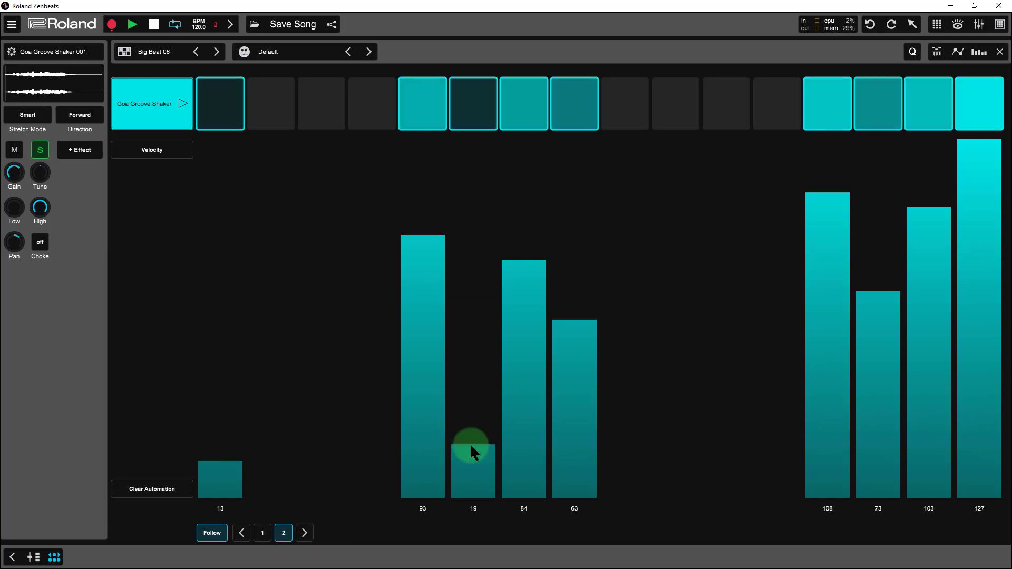
click(573, 456)
click(860, 427)
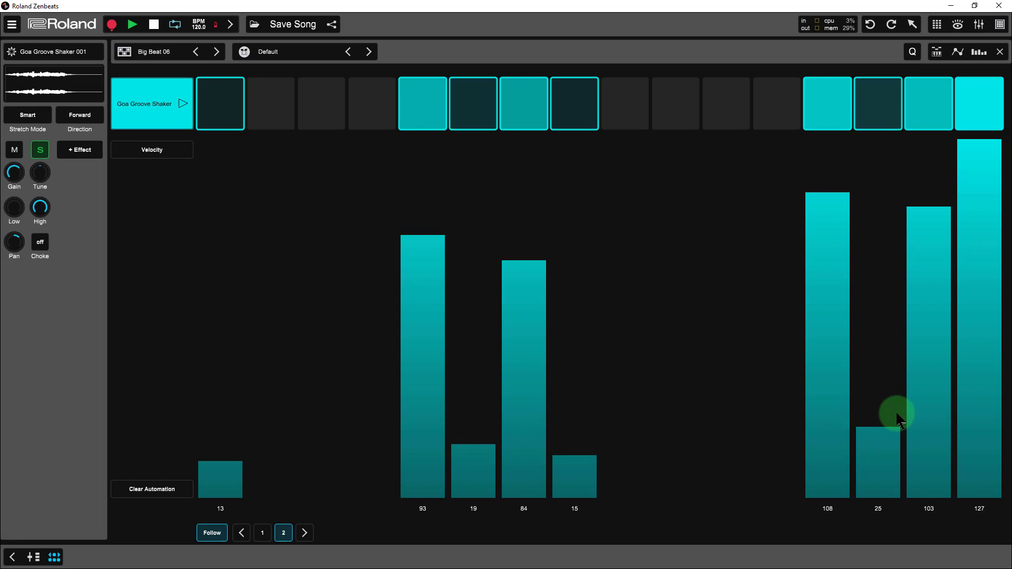
click(912, 320)
click(980, 420)
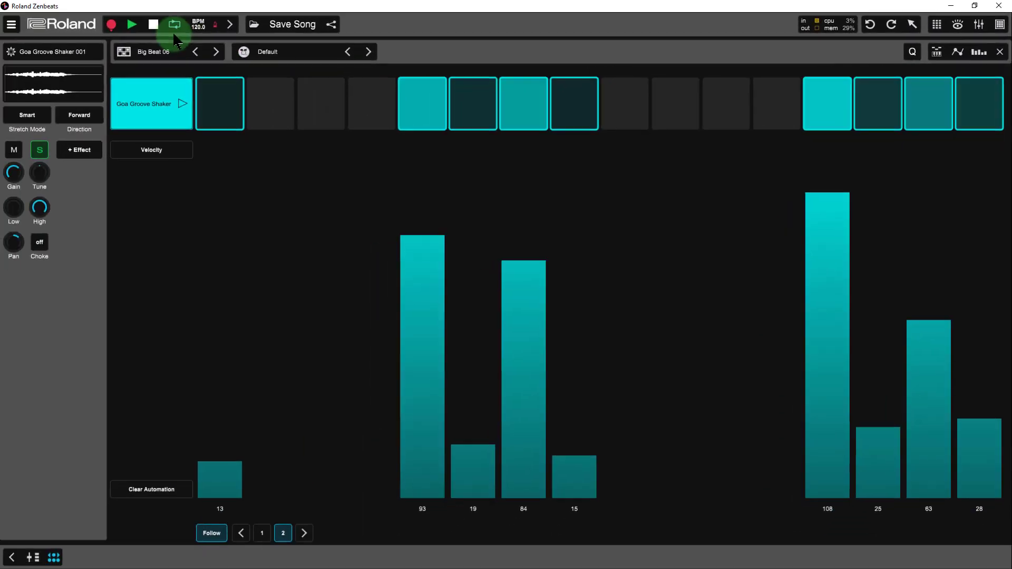
- Play back the pattern with the lowered shaker velocities, stop it and return to the full drum grid
click(134, 27)
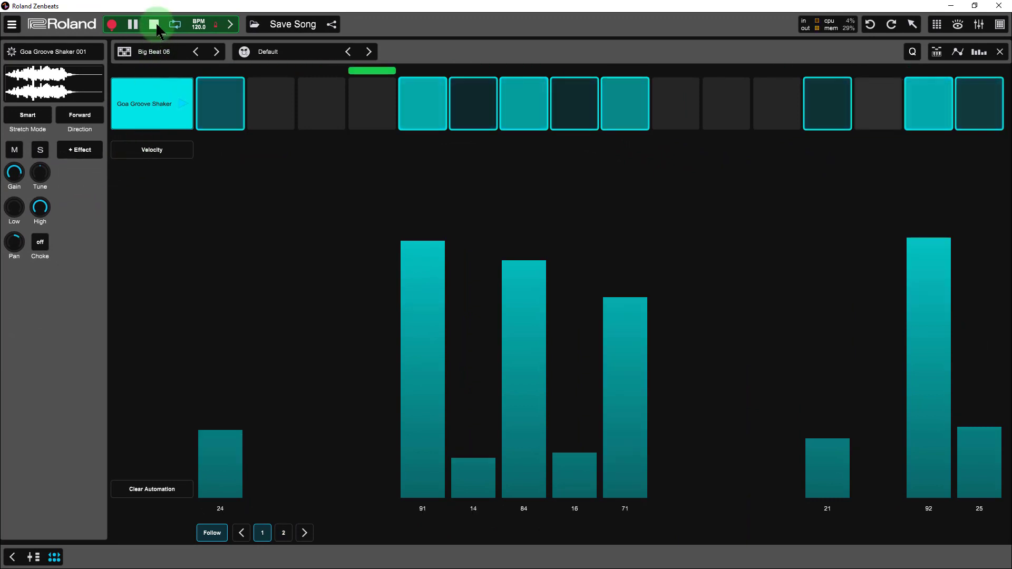
click(132, 24)
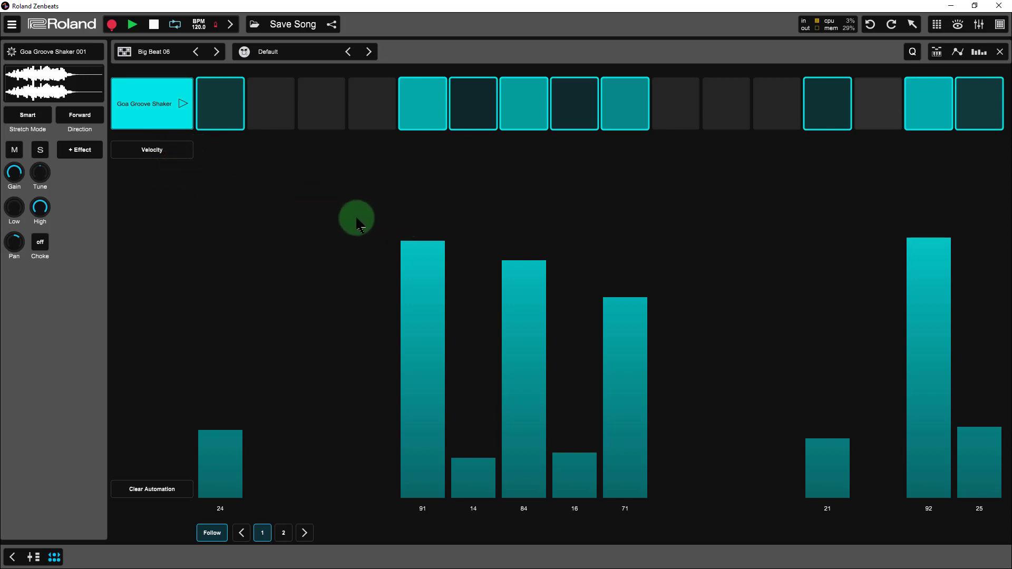
click(130, 103)
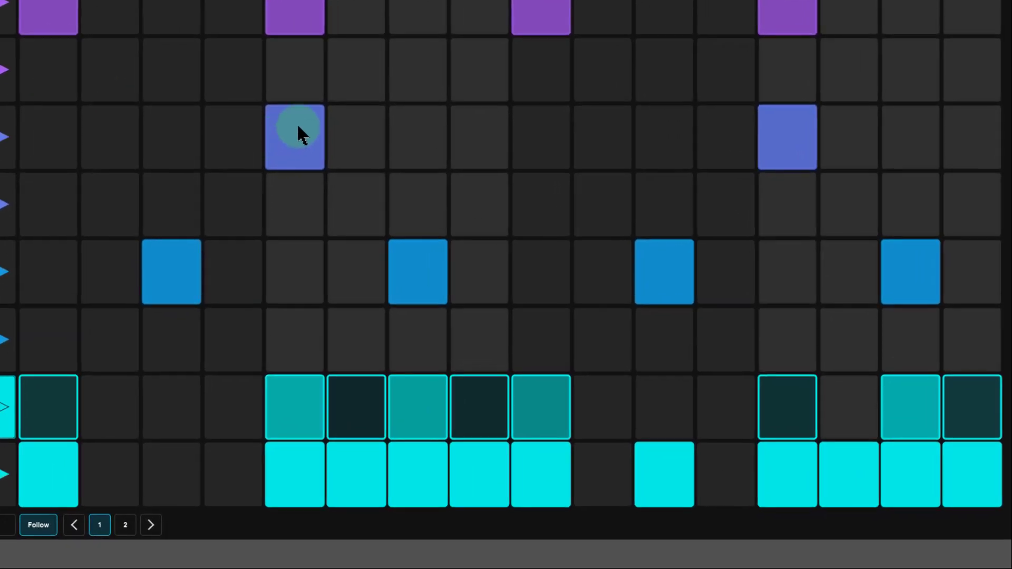
- Lower the velocity directly in the grid for OsBox Sn1 steps 5 and 13, Demo OsBox CH steps 7 and 11, and 12BitFunk CY007 steps 5 and 9
click(302, 133)
drag(302, 162, 304, 198)
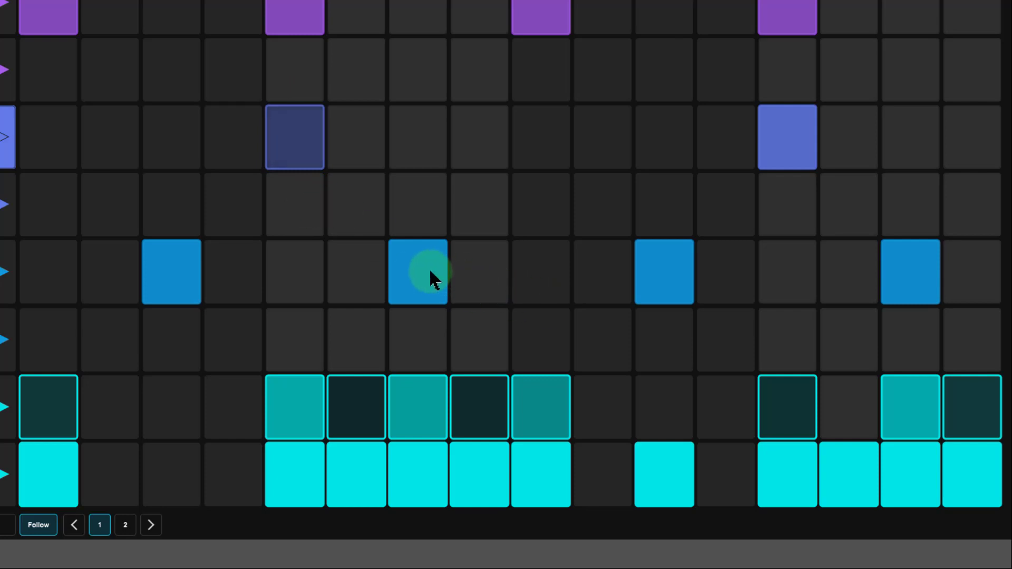
drag(429, 268, 424, 315)
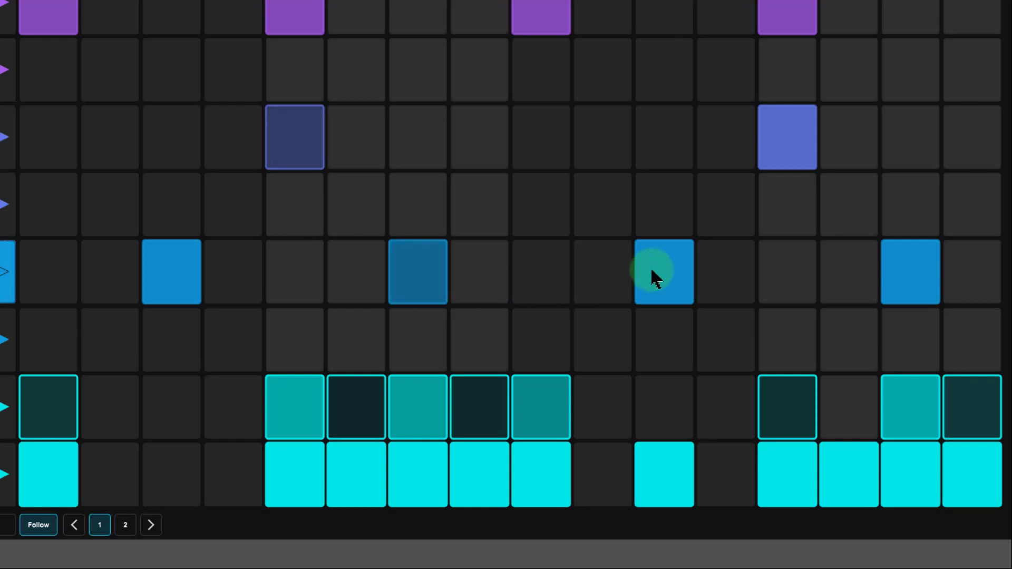
drag(653, 271, 666, 320)
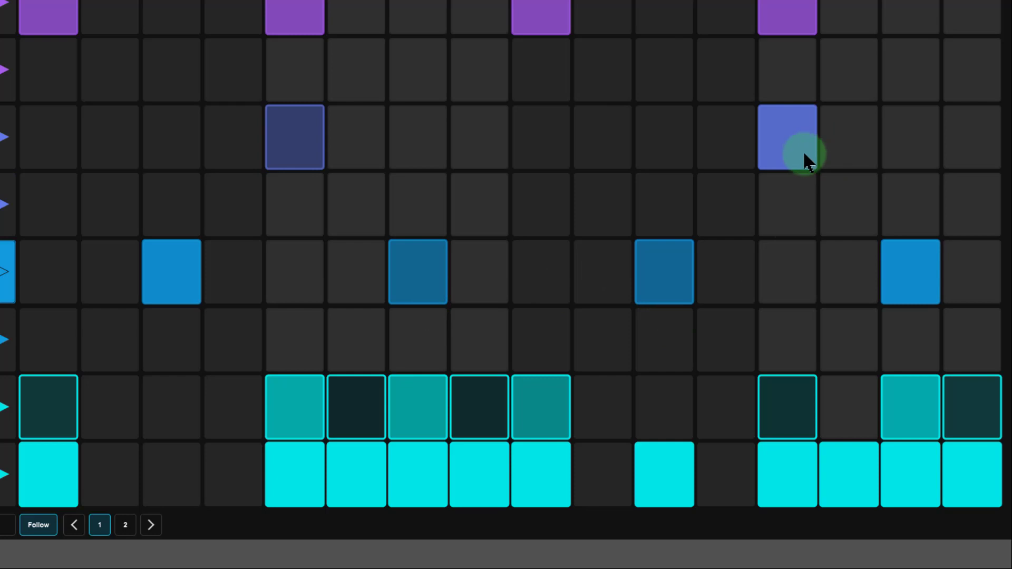
drag(805, 155, 802, 199)
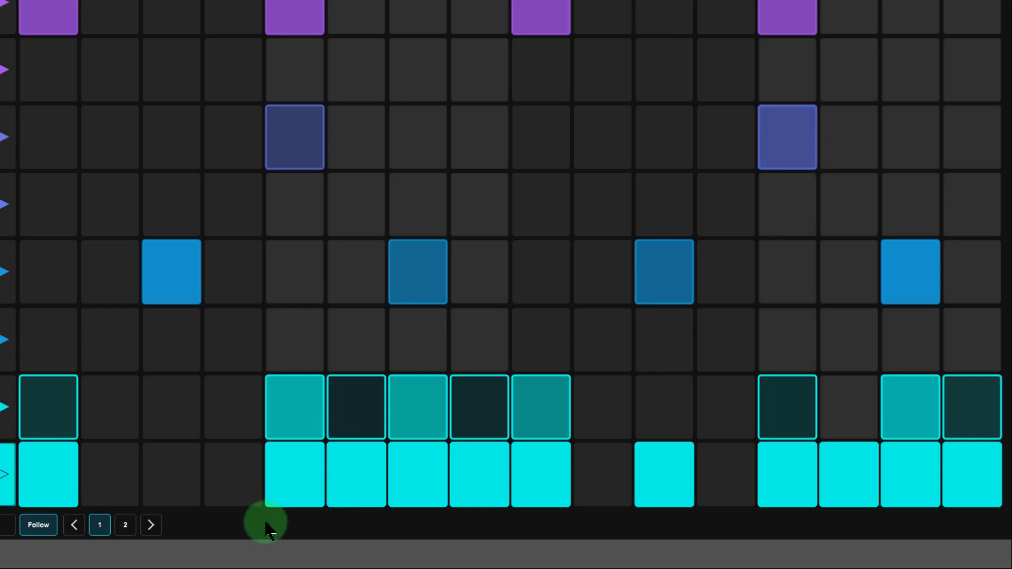
drag(292, 501, 290, 520)
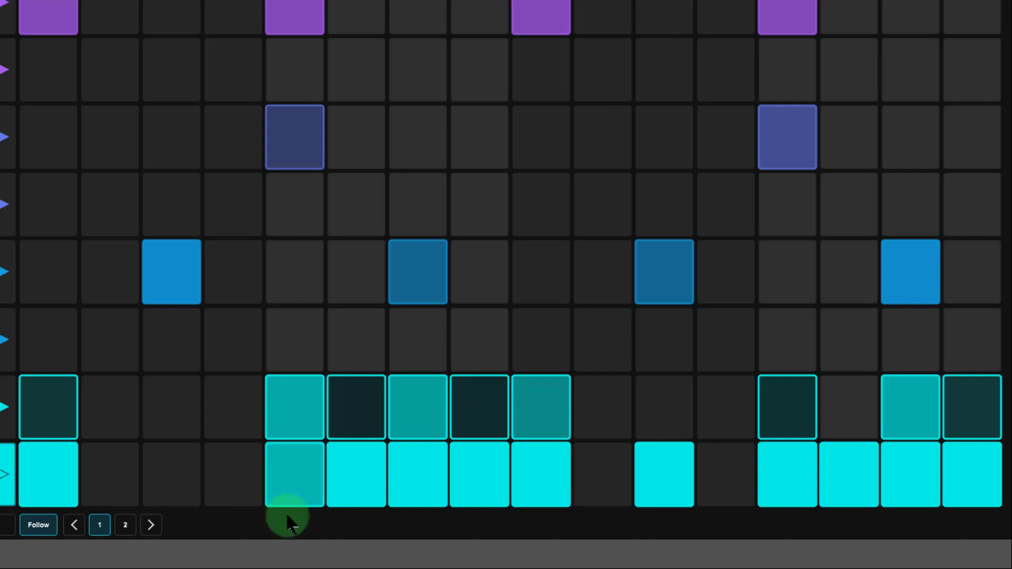
drag(531, 473, 525, 517)
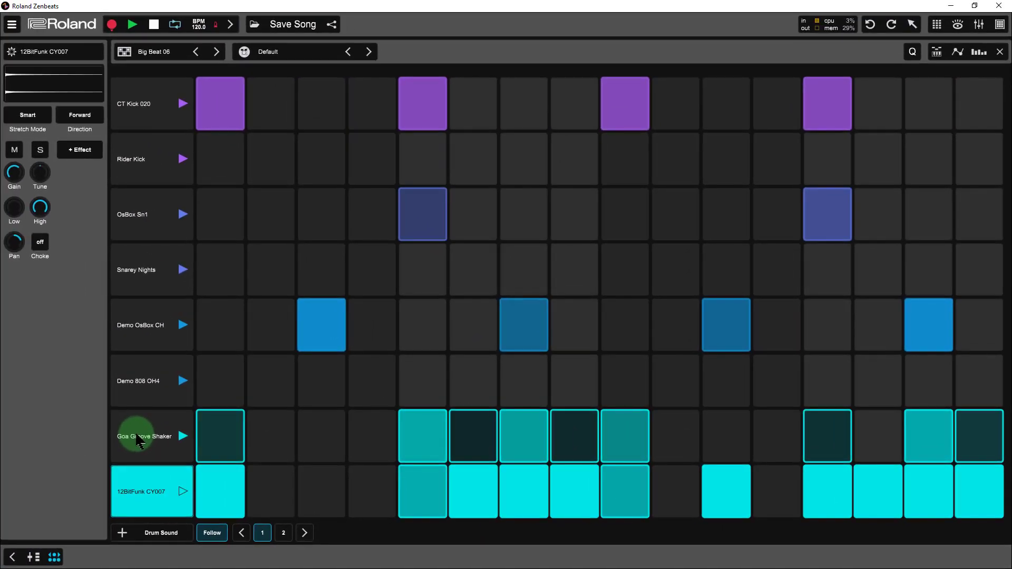
- Clear the Goa Groove Shaker's velocity automation and switch its per-step automation parameter to Pan
click(138, 440)
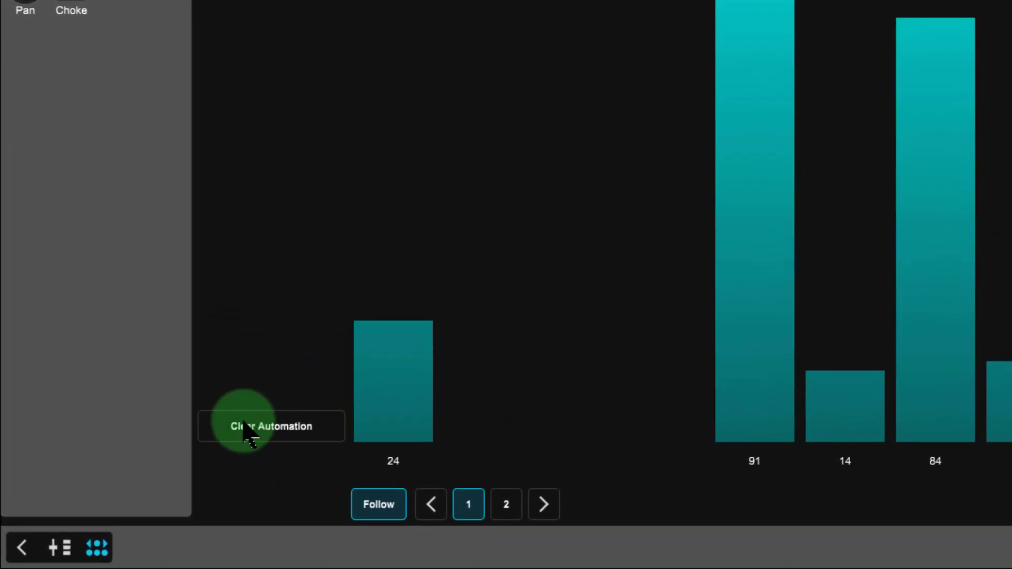
click(307, 438)
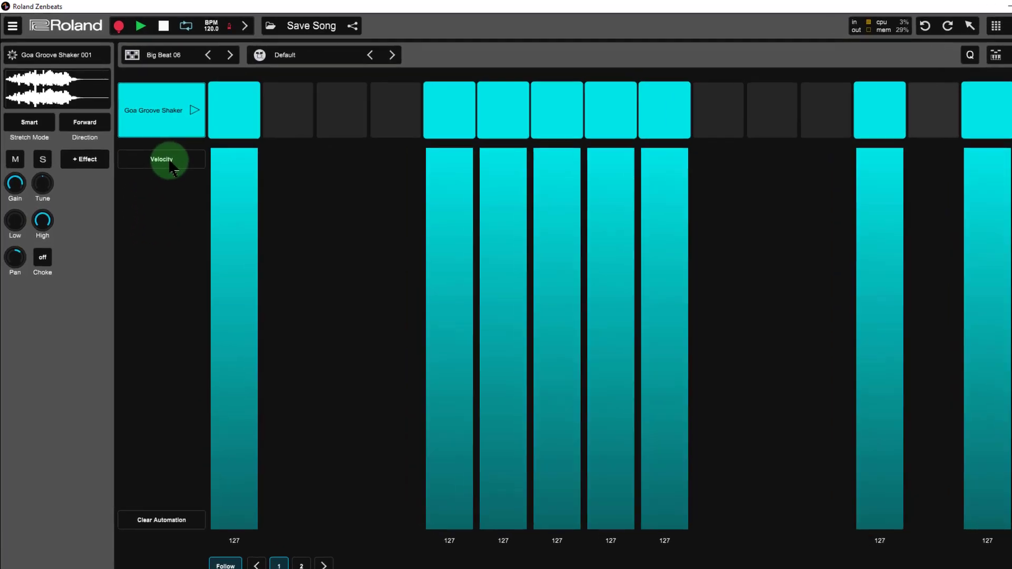
click(160, 154)
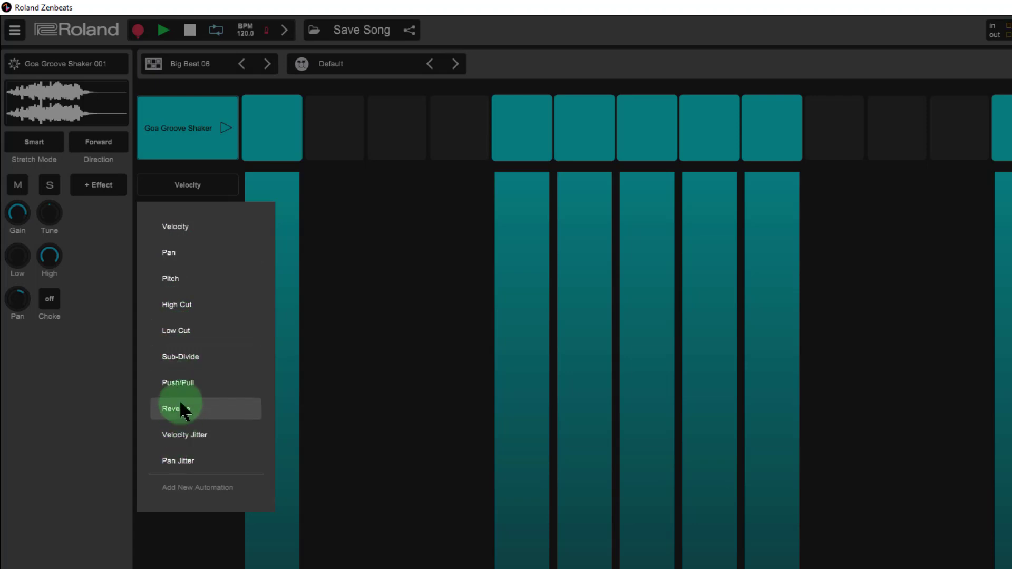
click(191, 253)
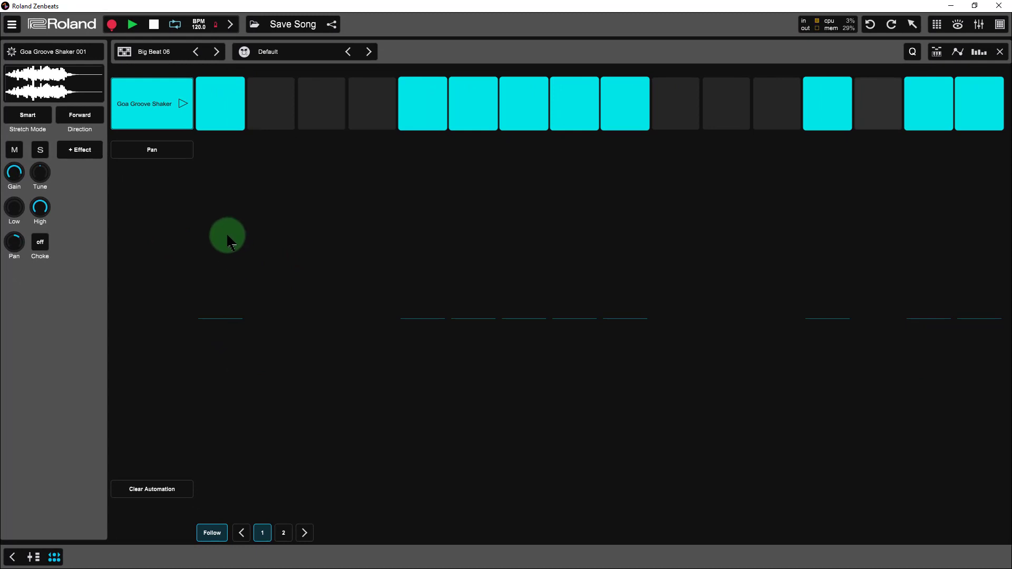
- On page 1, pan Goa Groove Shaker steps 1, 6, 8, 13 and 16 right to about 91%, 96%, 95%, 94% and 95%
click(217, 153)
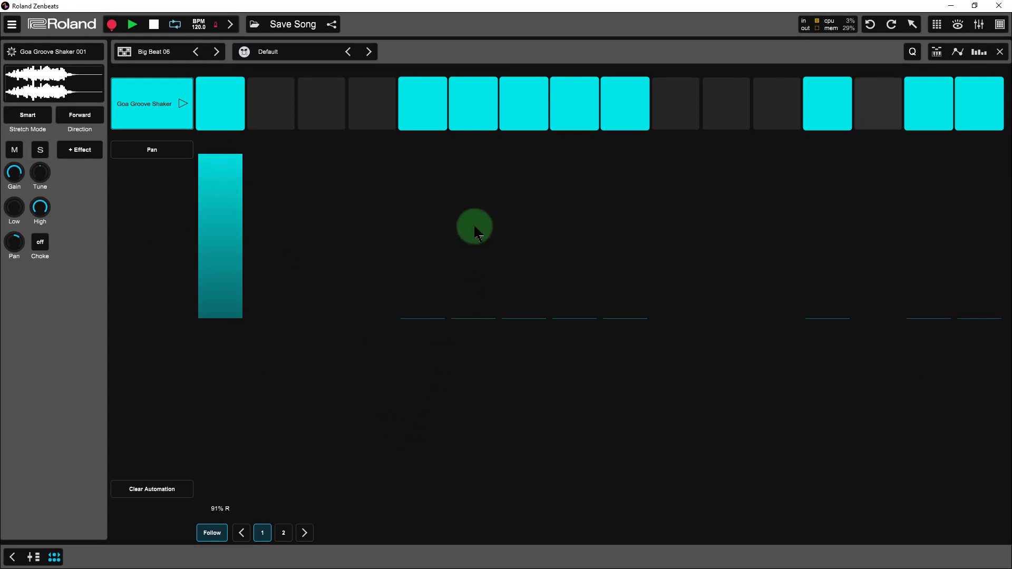
click(470, 148)
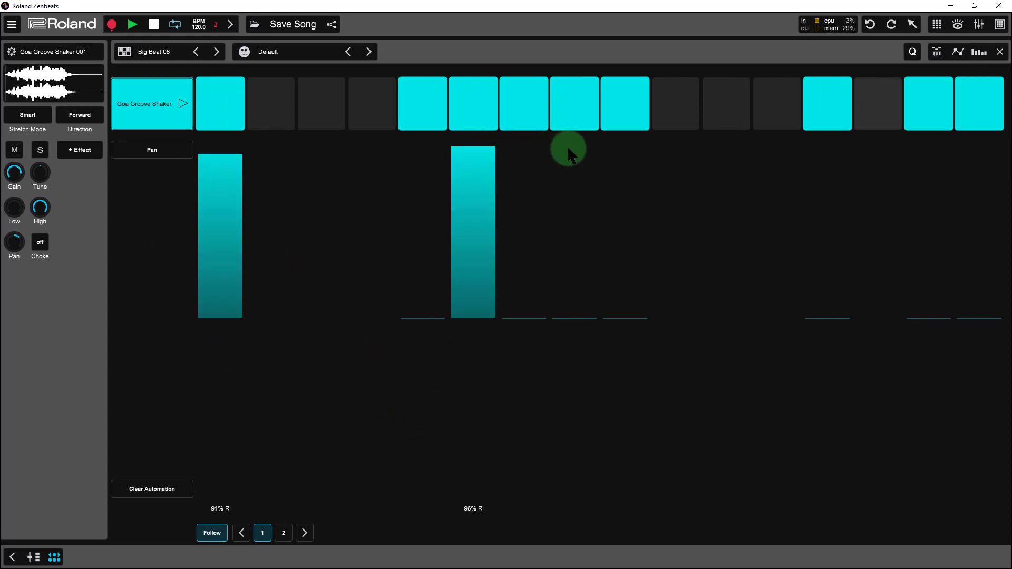
click(565, 149)
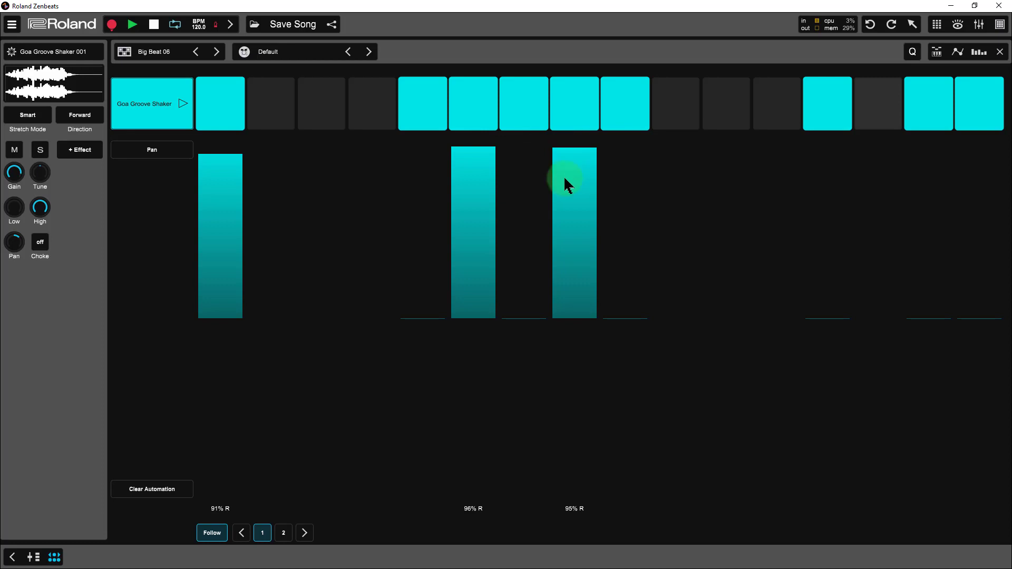
click(828, 151)
click(980, 148)
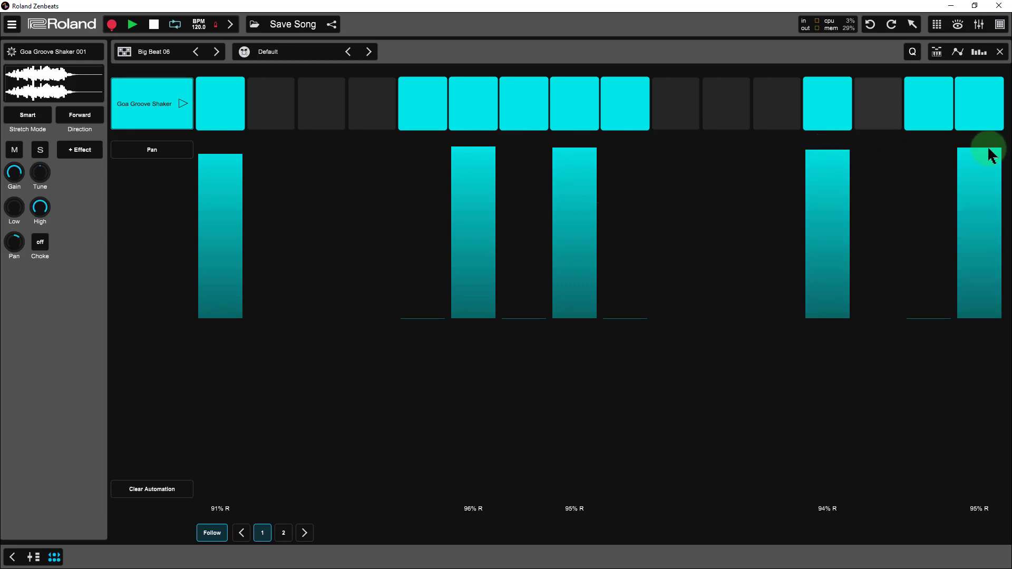
- On page 1, pan Goa Groove Shaker steps 5, 7, 9 and 15 left to about 83%, 80%, 77% and 77%
click(404, 467)
click(524, 462)
click(625, 458)
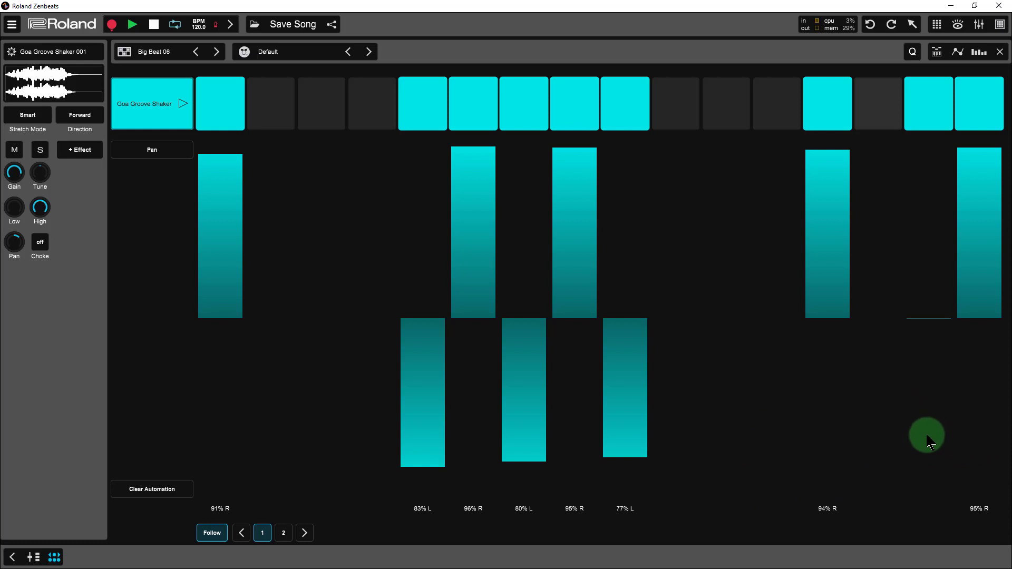
drag(932, 459, 941, 456)
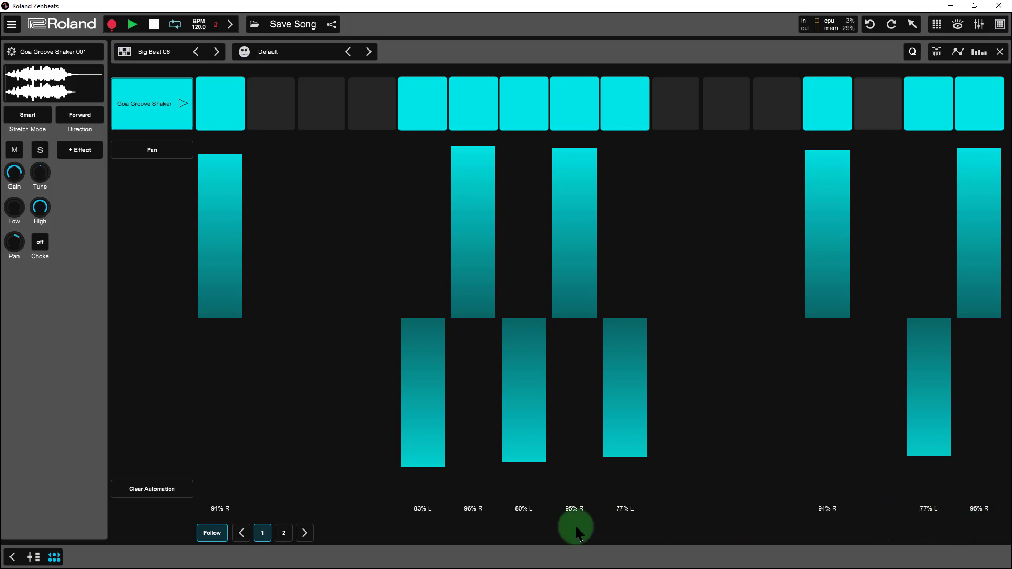
- On page 2, pan Goa Groove Shaker steps 5 and 14 right to about 71% and 86%, and steps 7 and 16 left to about 64% and 69%
click(305, 533)
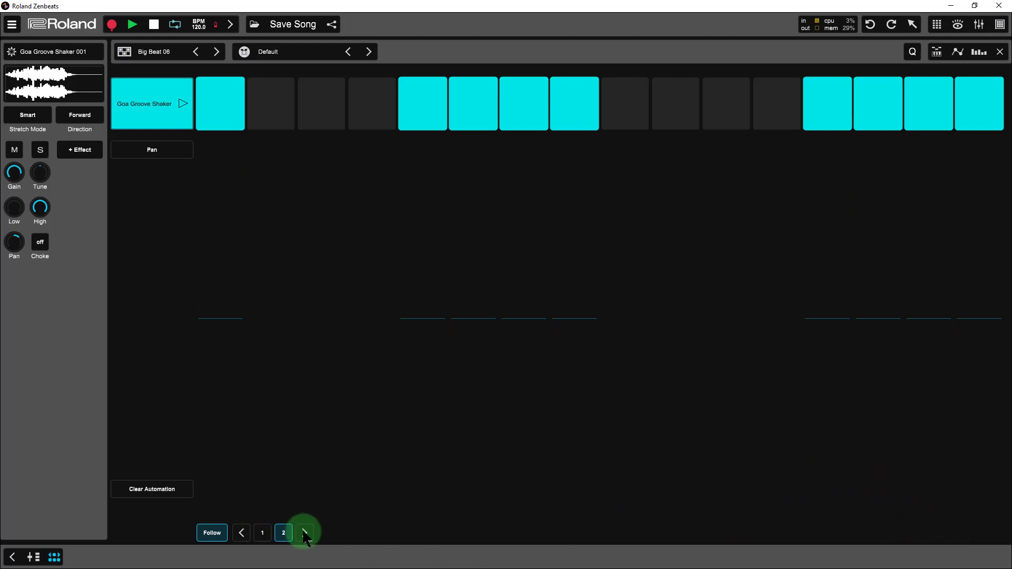
drag(430, 309, 442, 197)
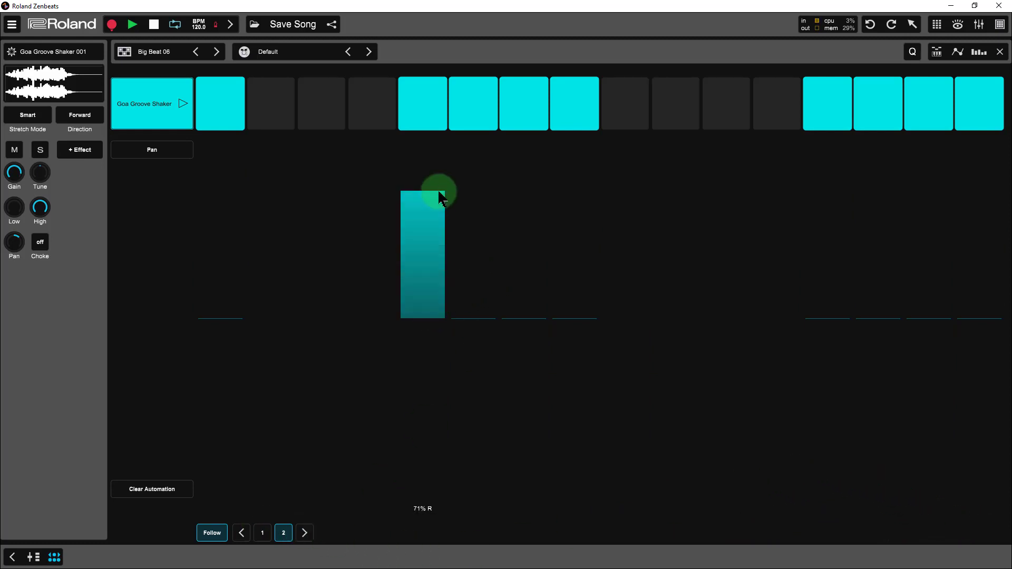
drag(507, 337, 533, 434)
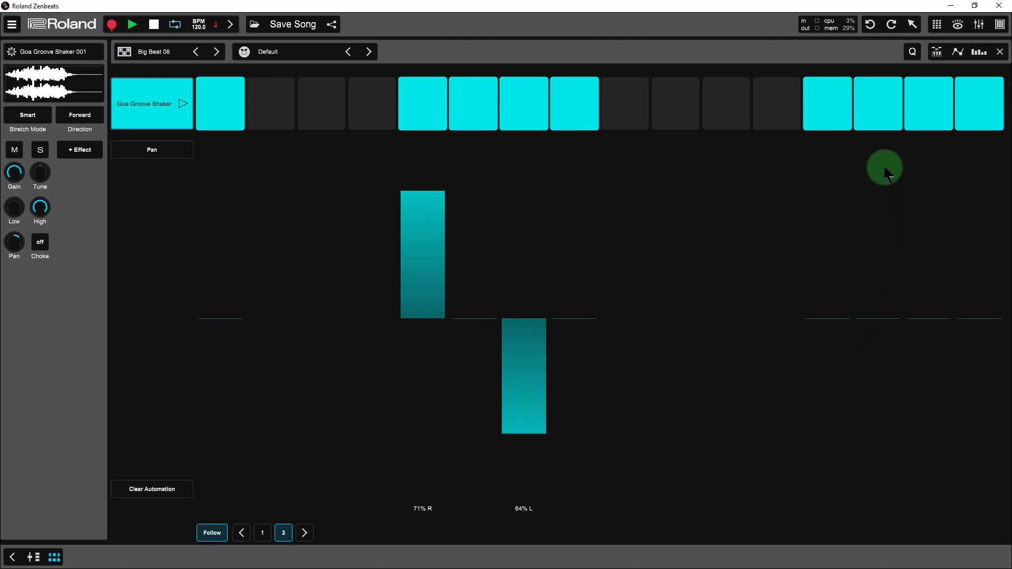
drag(886, 170, 875, 165)
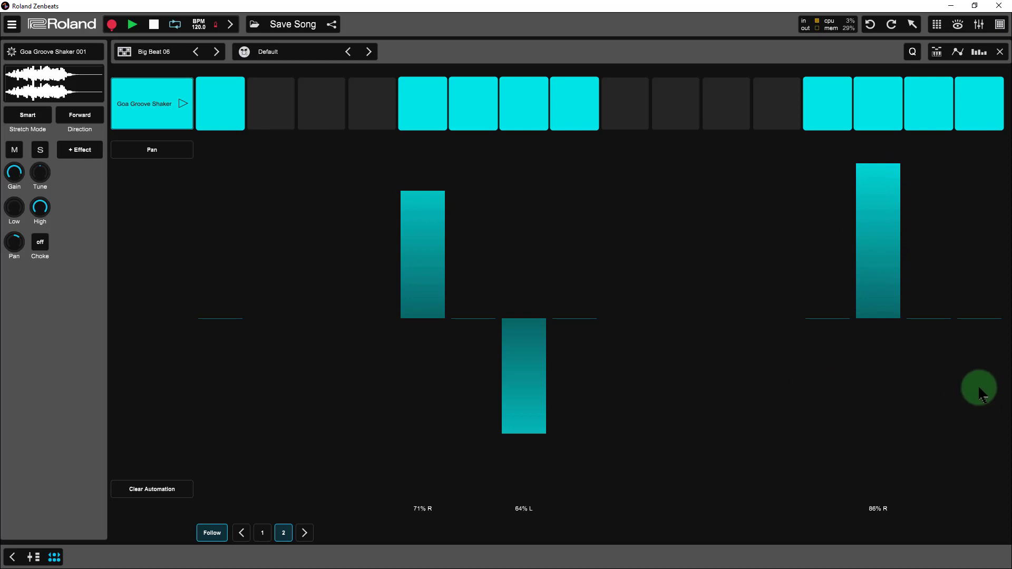
click(979, 444)
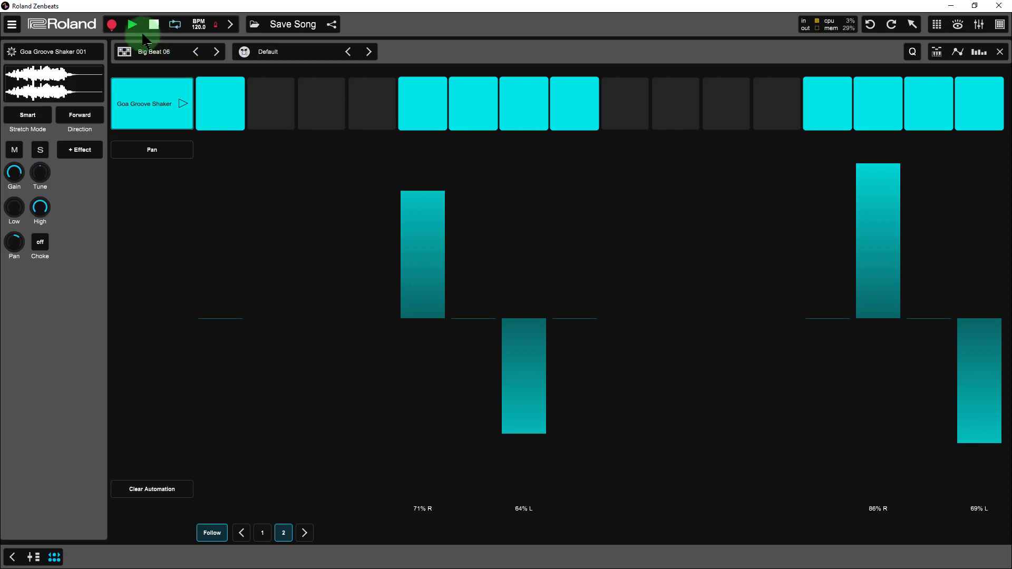
- Solo the Goa Groove Shaker and play back the pattern to hear its alternating pan automation
click(41, 152)
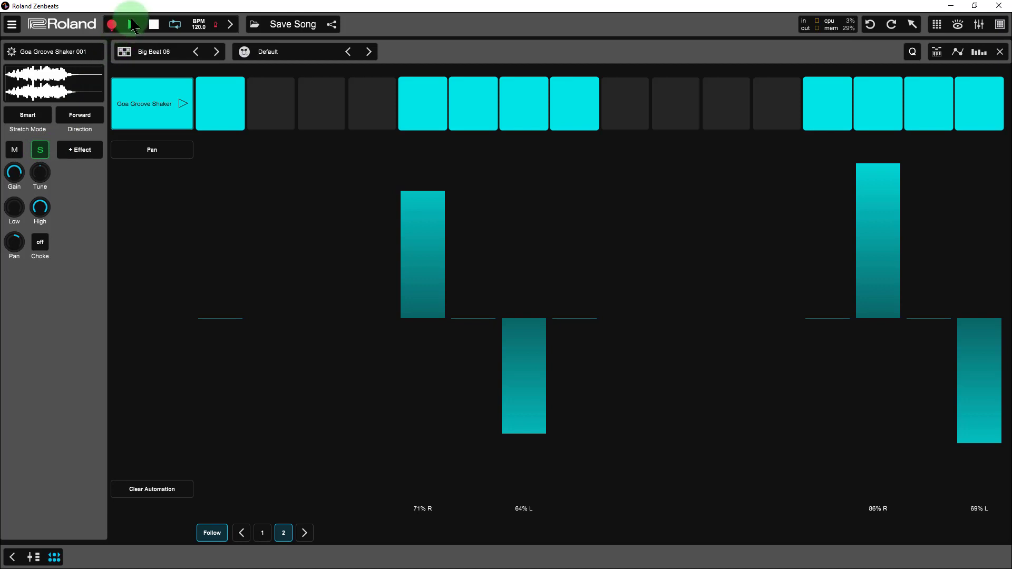
click(132, 24)
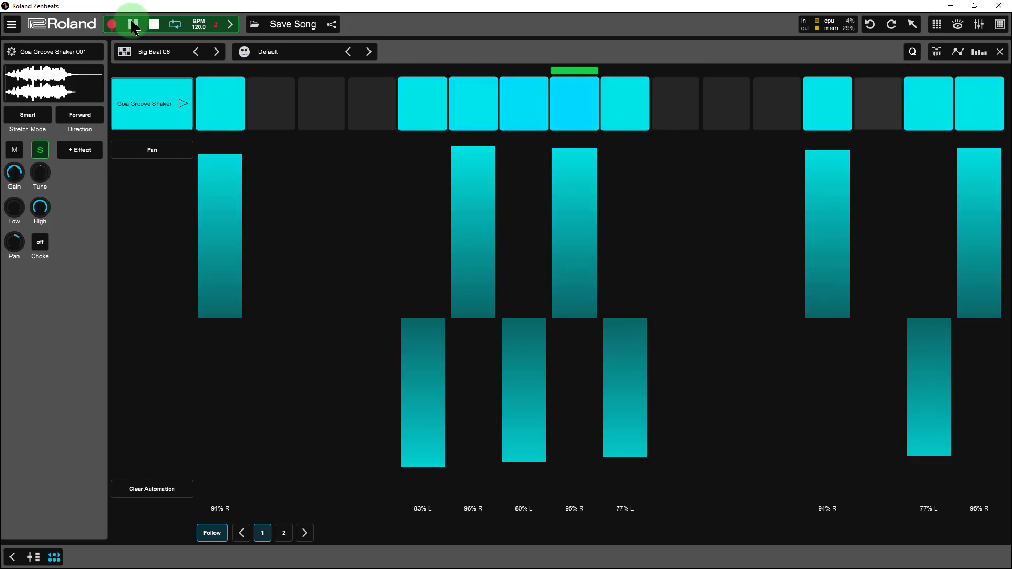
click(132, 25)
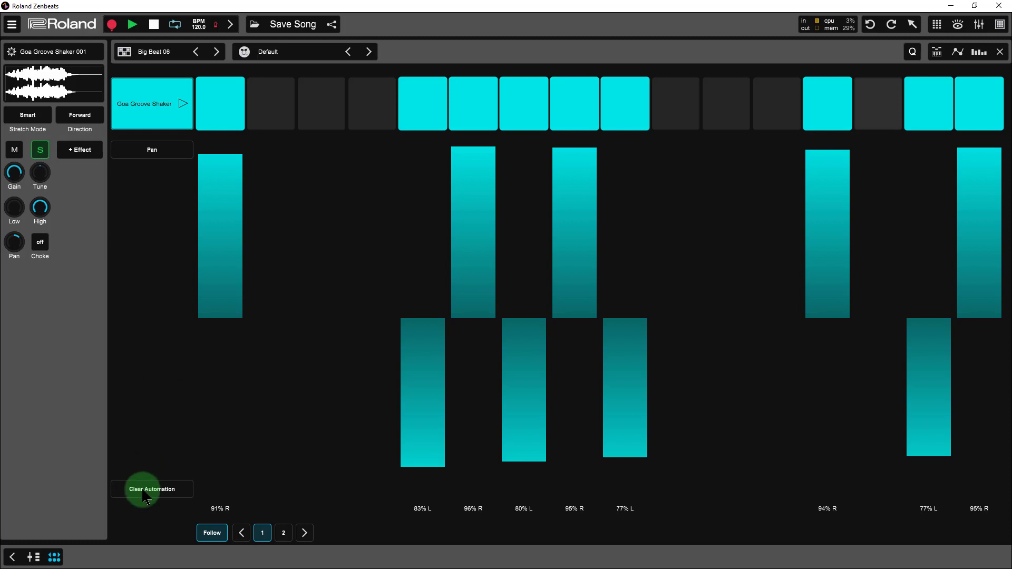
- Review the available per-step parameters, keep Pan selected and clear the Goa Groove Shaker's pan automation
click(154, 152)
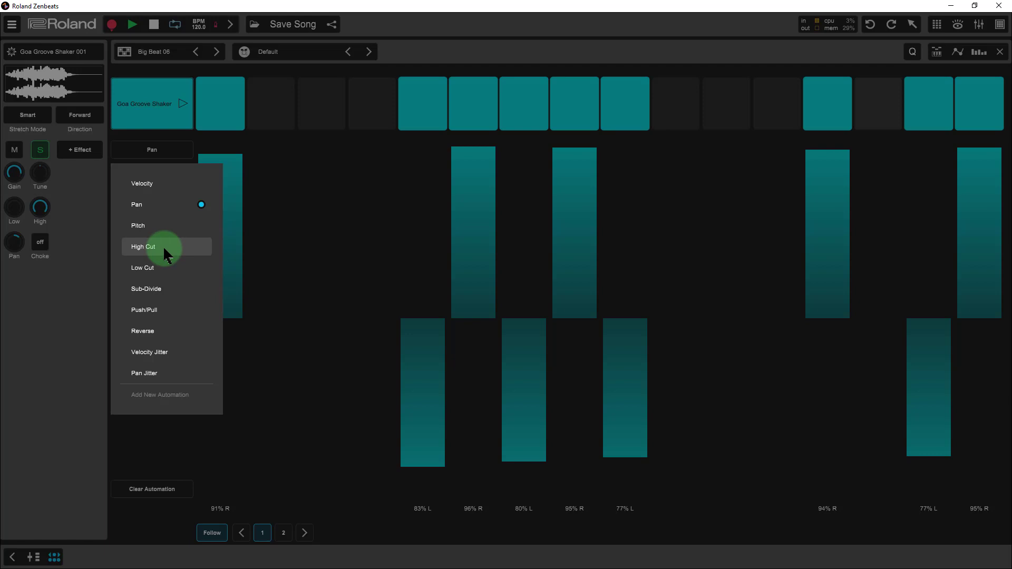
click(163, 211)
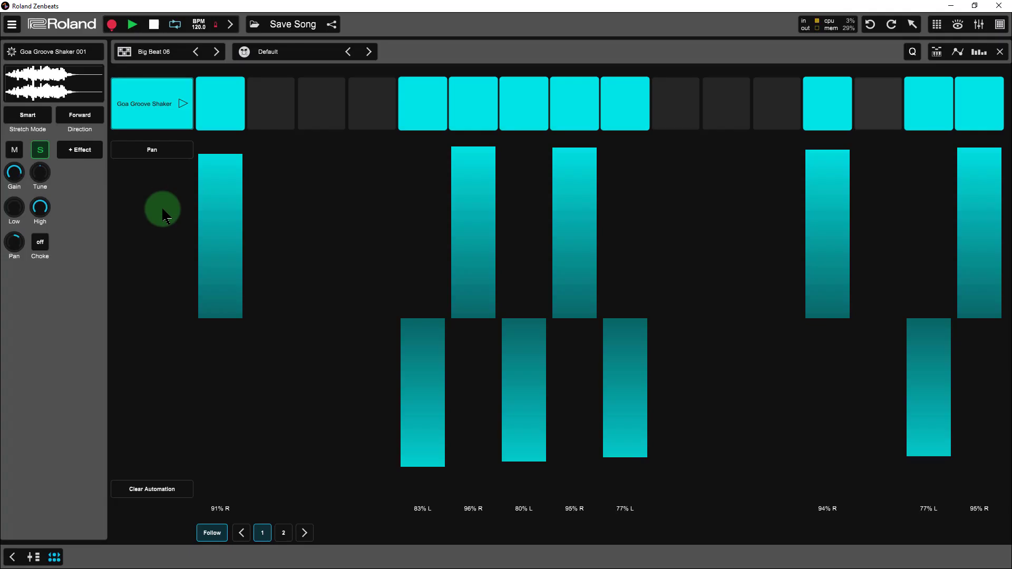
click(150, 490)
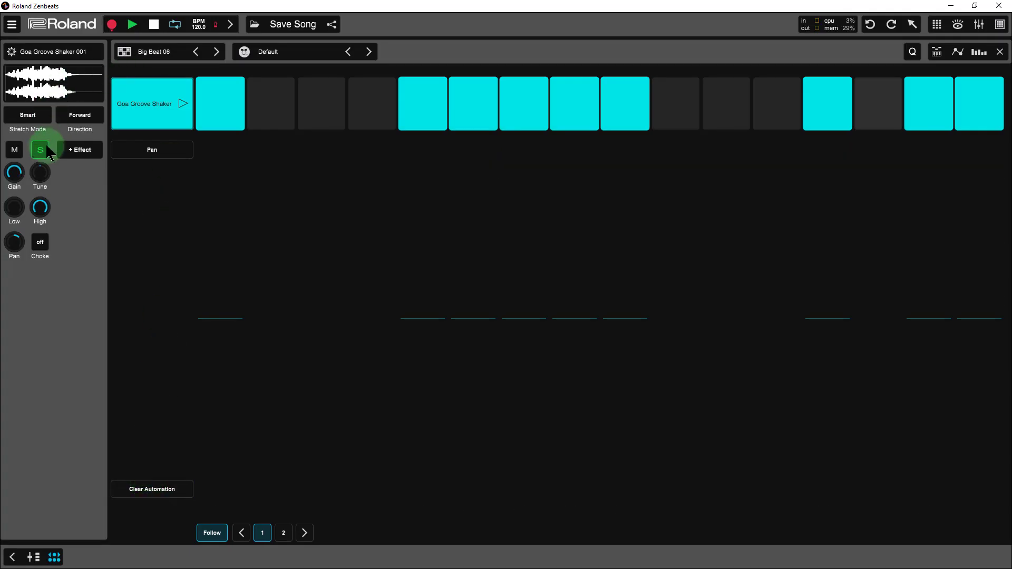
- Turn off solo for the Goa Groove Shaker and return to the full drum grid
click(48, 119)
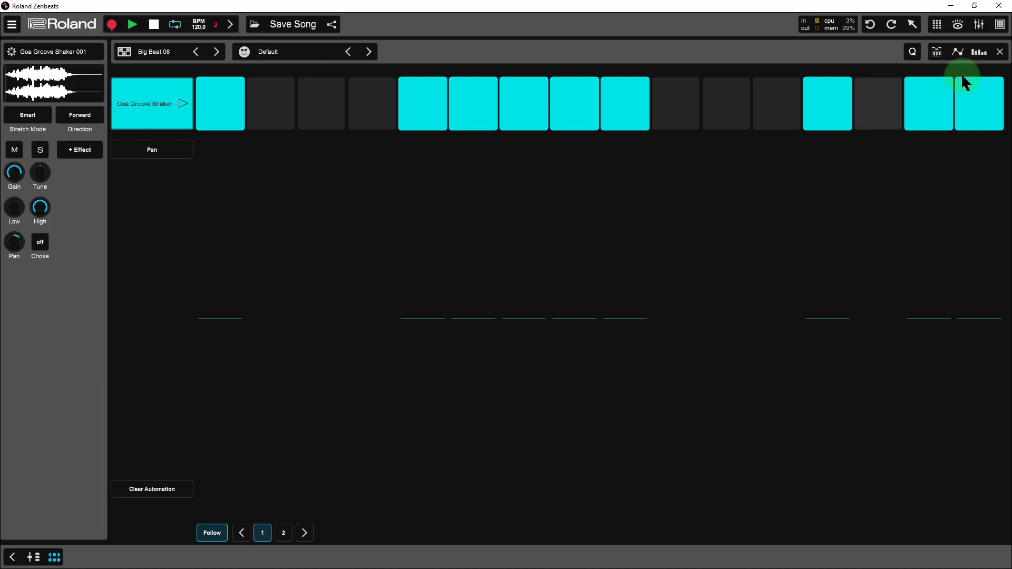
click(1002, 53)
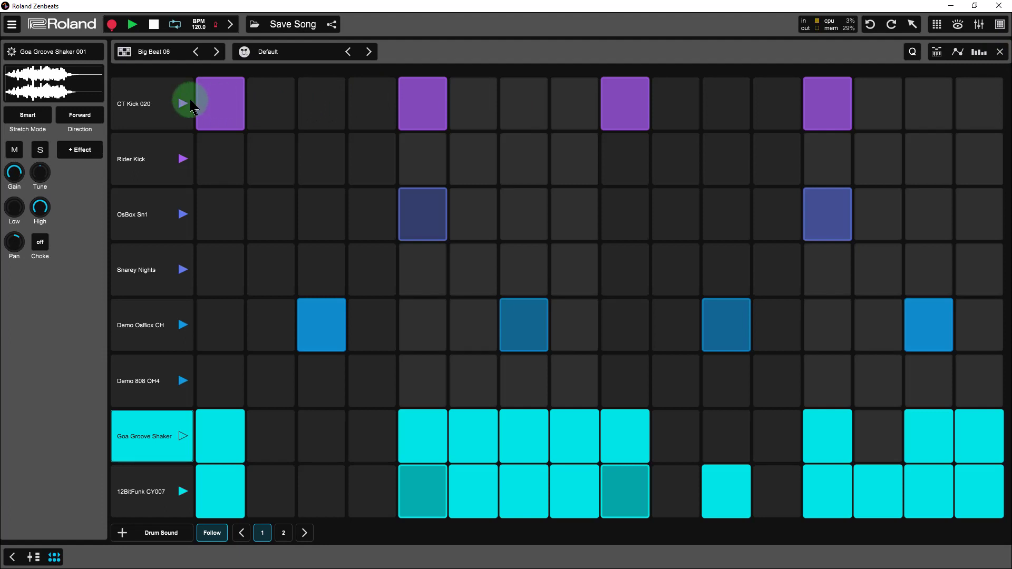
- Add a BitCrusher effect to the CT Kick 020 sound and load its Light Grimey Crush preset
click(160, 106)
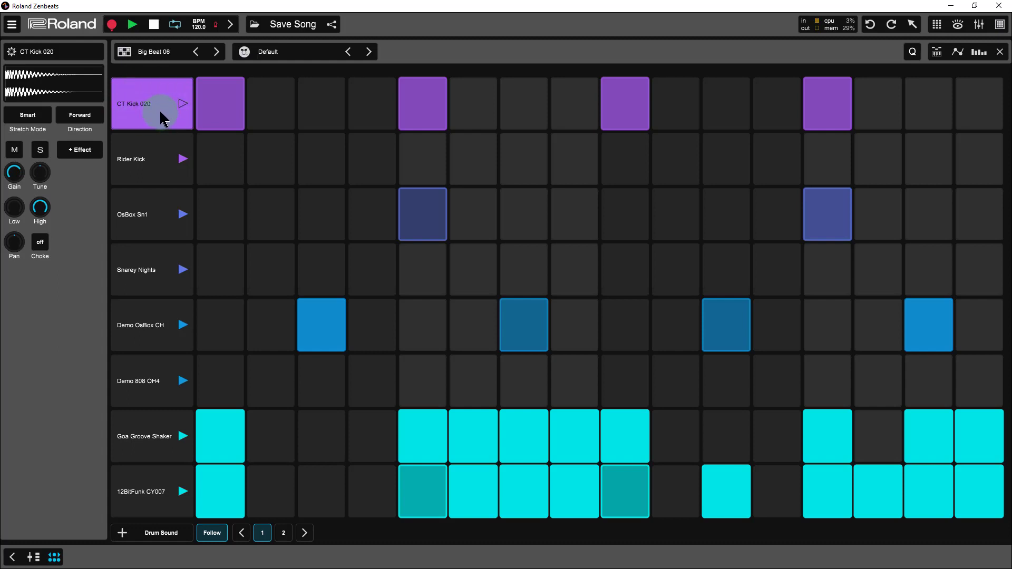
click(92, 153)
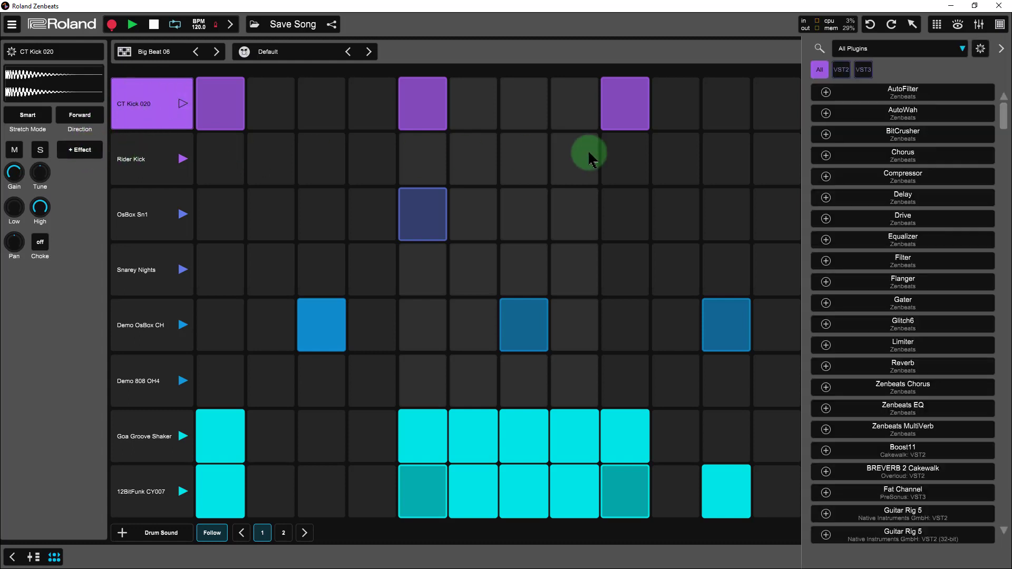
click(827, 134)
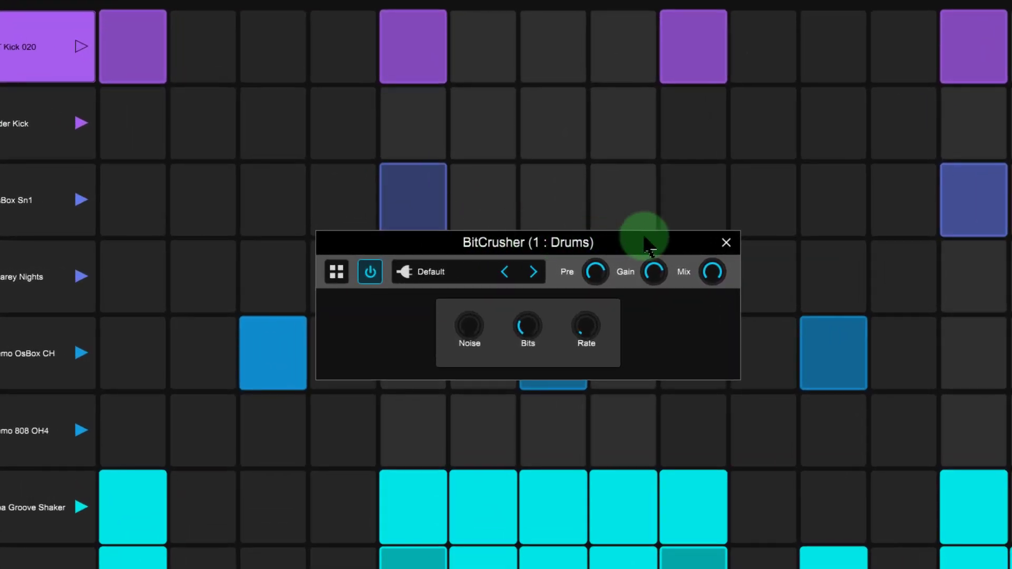
click(534, 270)
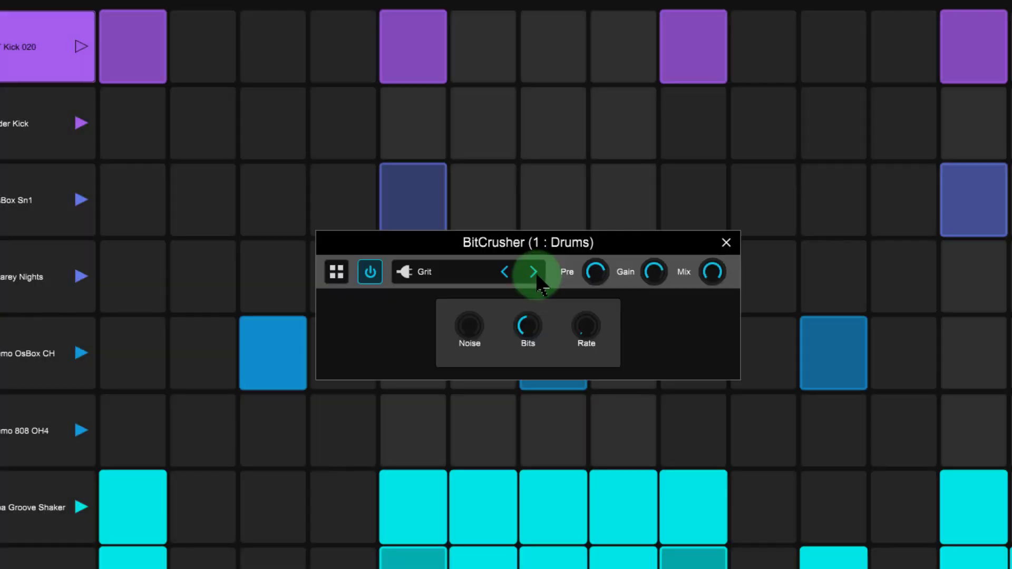
click(534, 271)
click(535, 272)
click(505, 272)
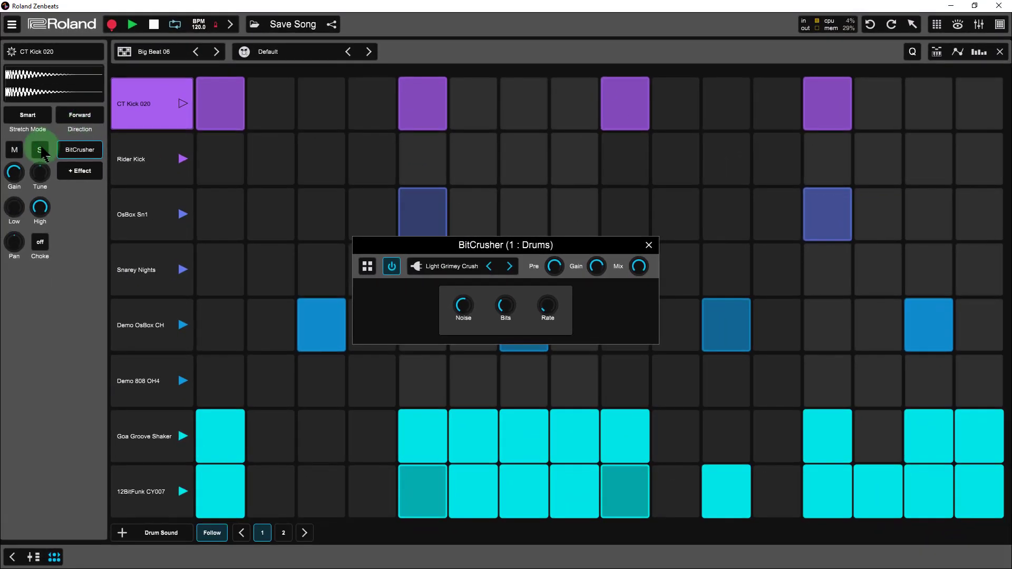
- Audition the soloed CT Kick 020 while raising BitCrusher's Rate, and turn the Rate back down once playback is stopped
click(41, 151)
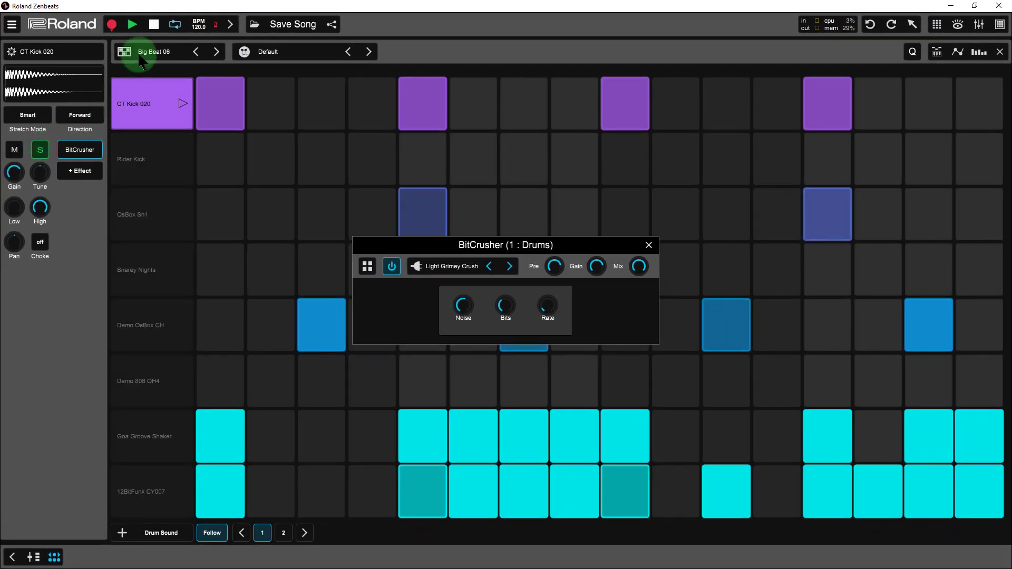
click(133, 25)
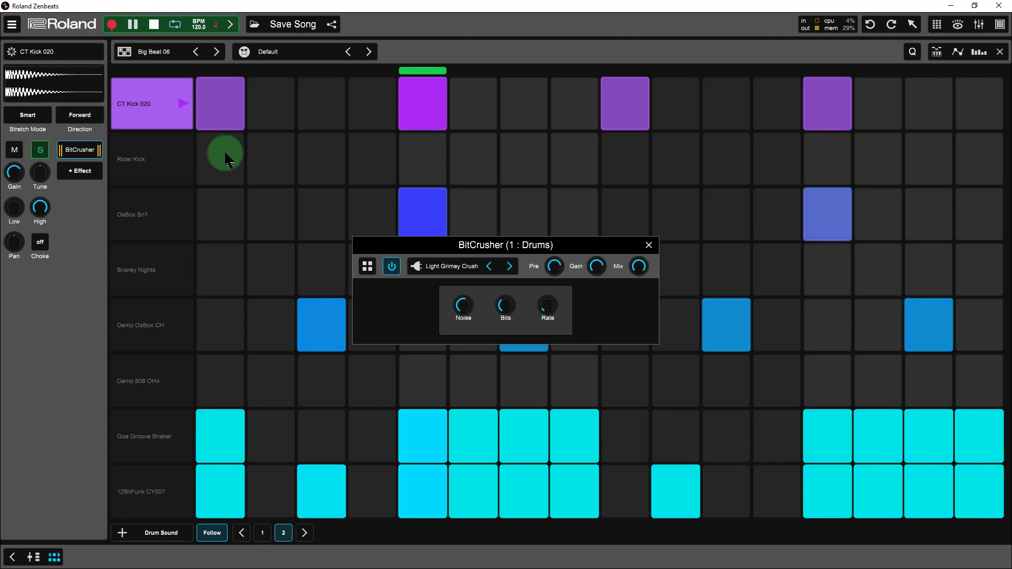
drag(545, 315, 610, 287)
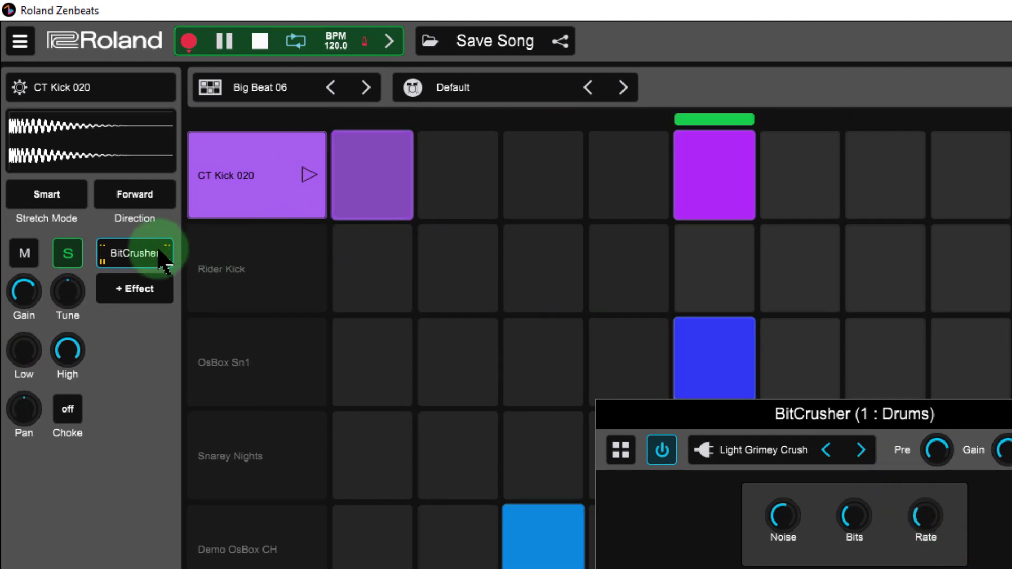
click(261, 41)
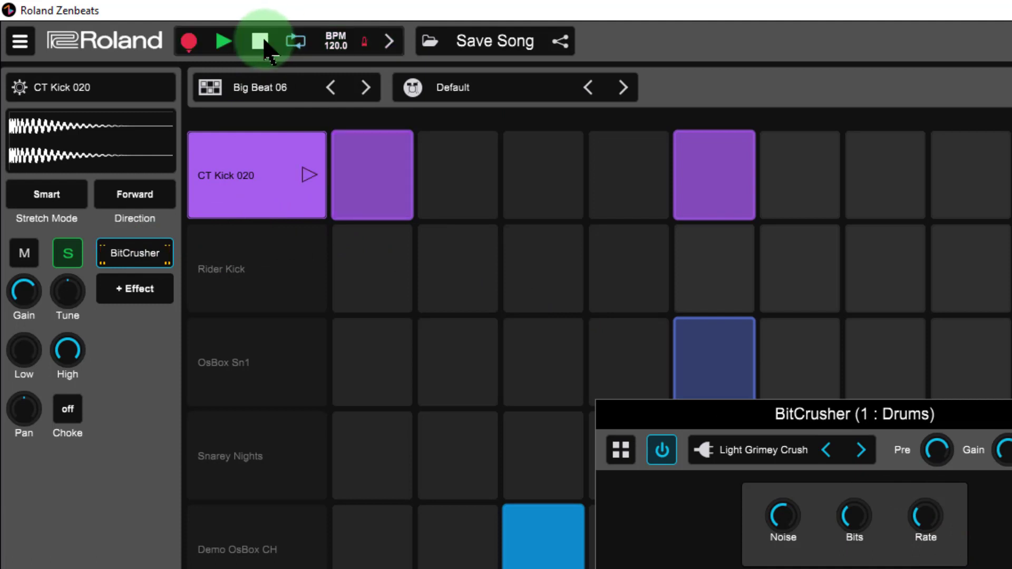
drag(911, 510, 914, 536)
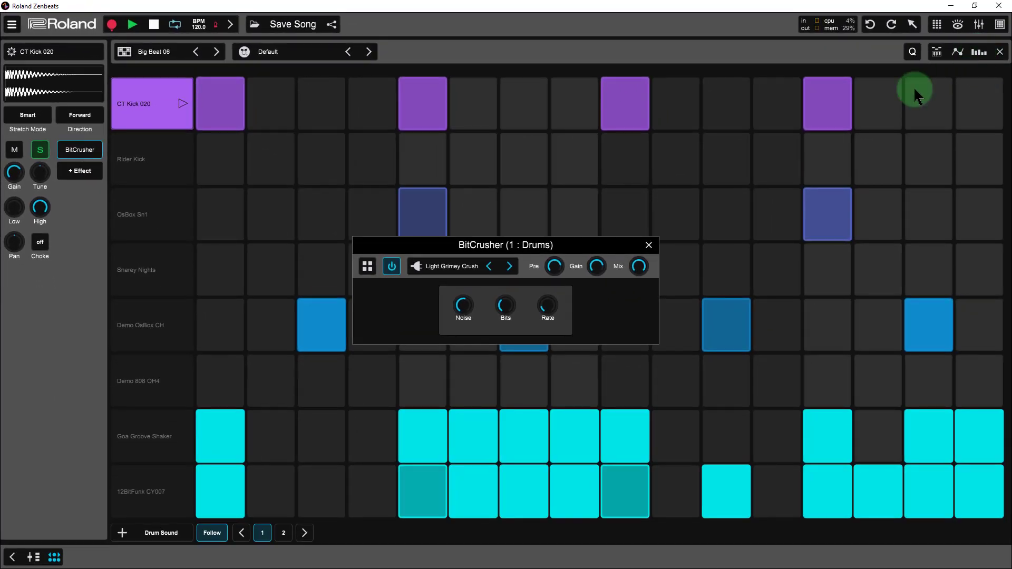
- Open the step automation of CT Kick 020 and add a new automation lane for BitCrusher's Rate
double_click(135, 99)
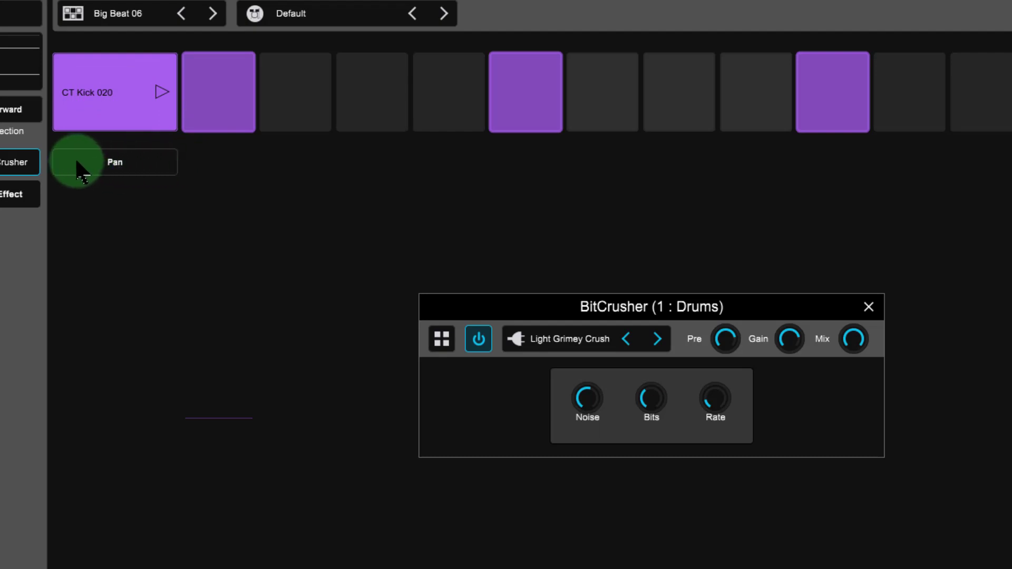
click(118, 165)
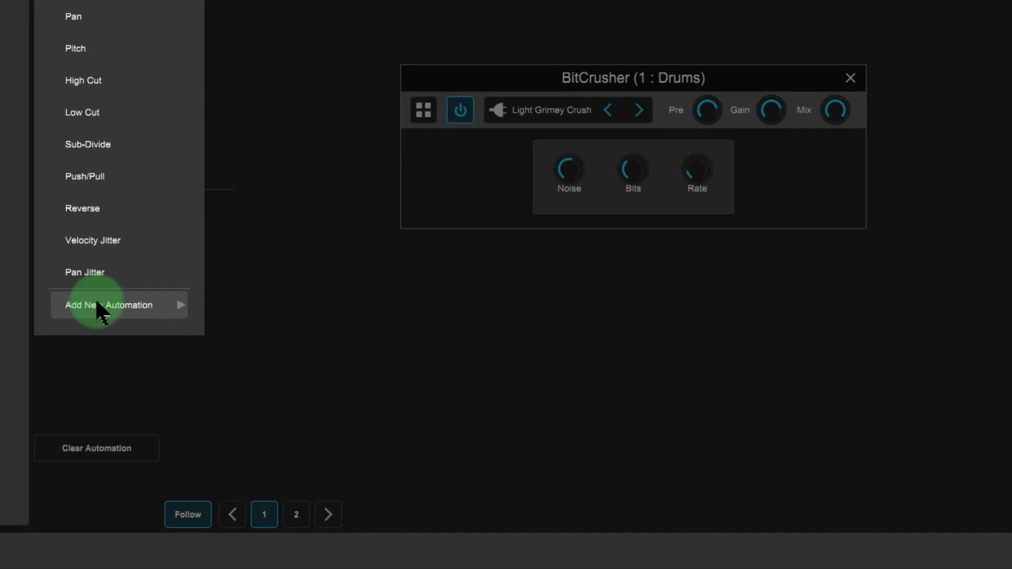
click(100, 310)
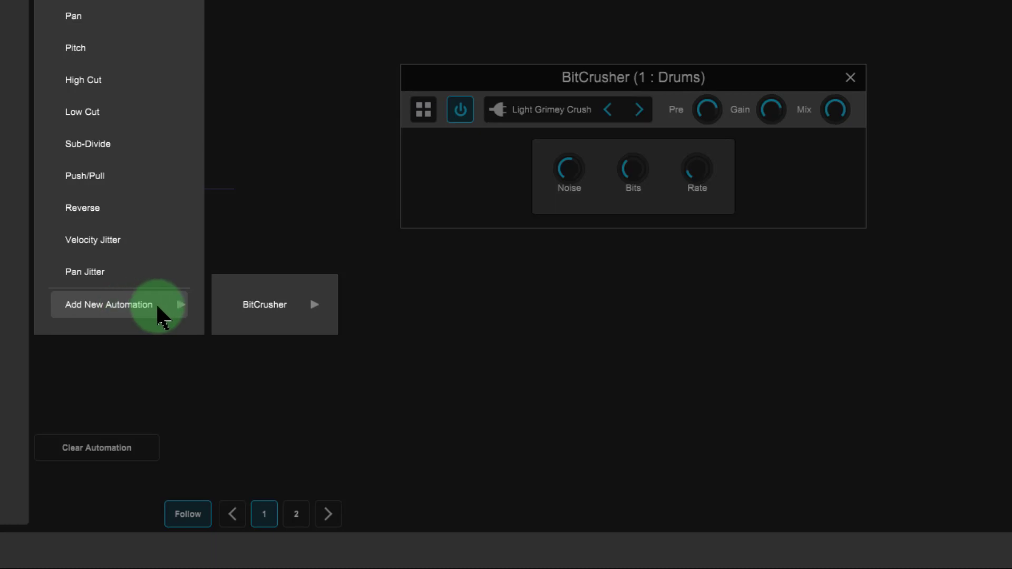
click(245, 313)
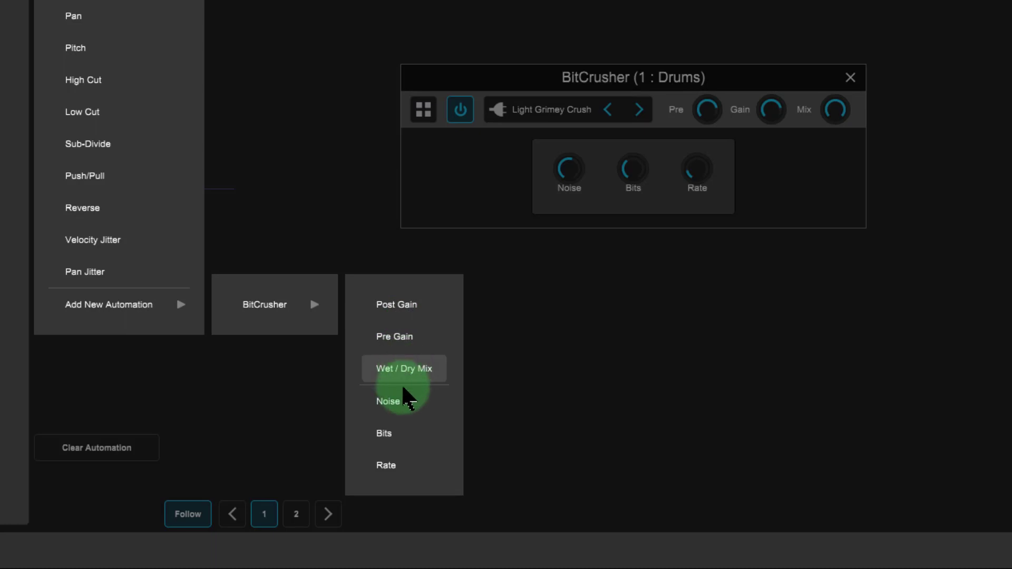
click(393, 473)
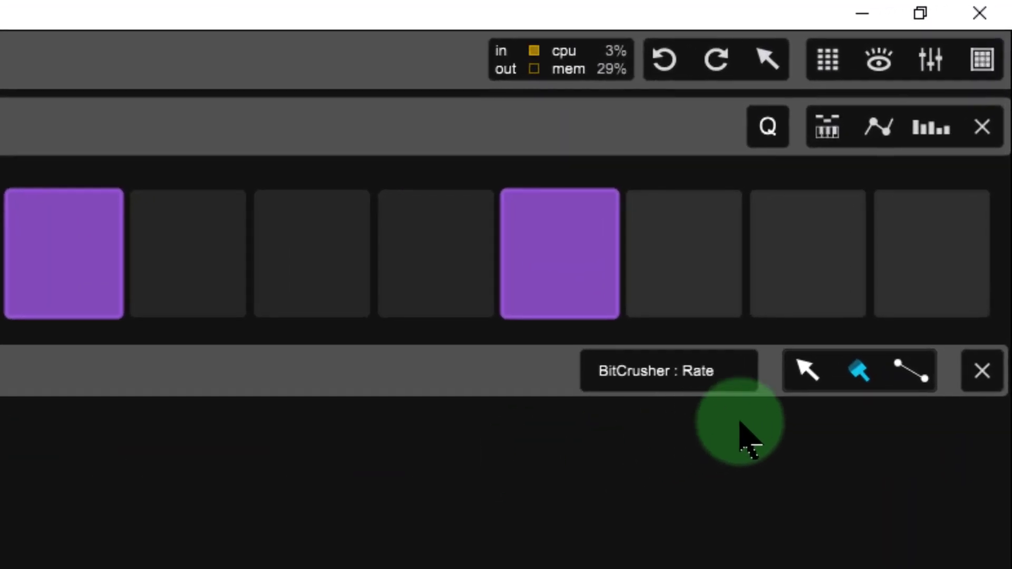
- Try the Rate lane's selection, brush and line editing tools in turn, and return to the brush tool
click(805, 376)
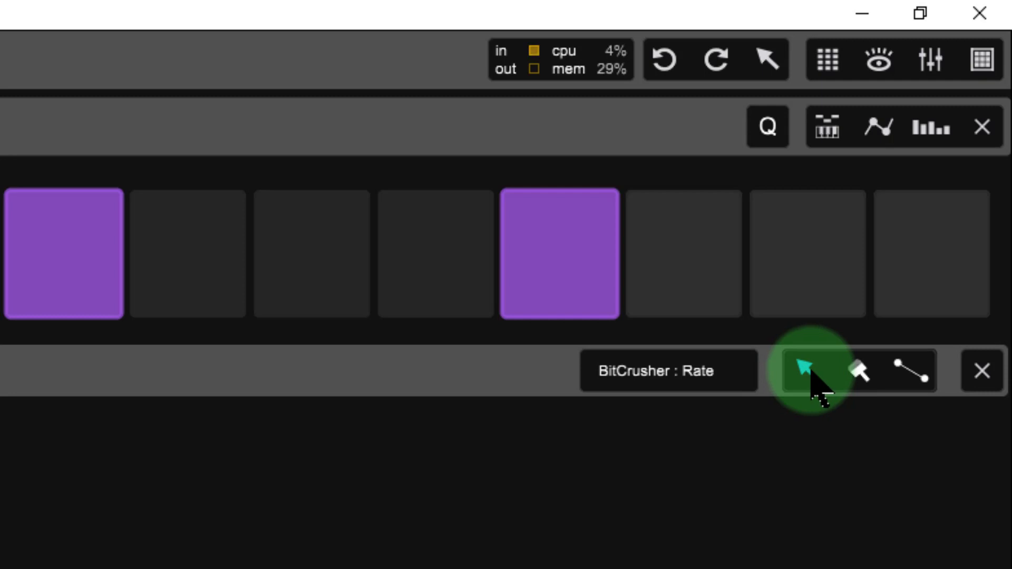
click(857, 373)
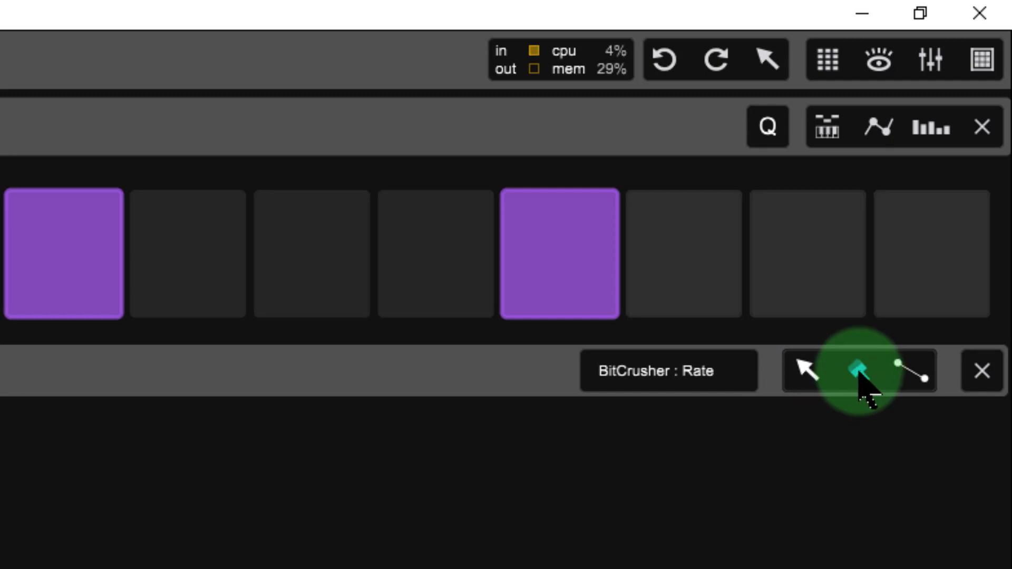
click(911, 377)
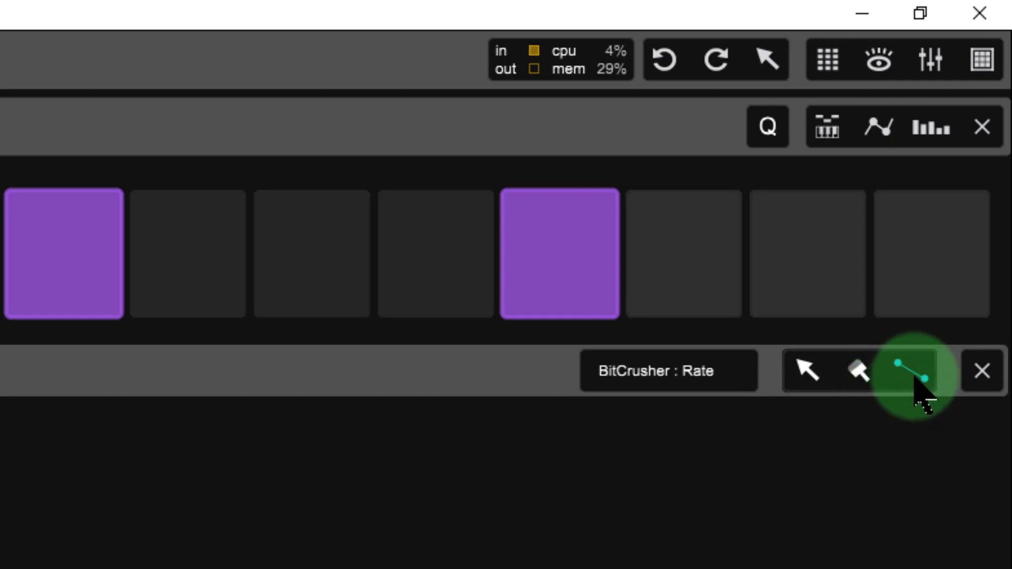
click(860, 372)
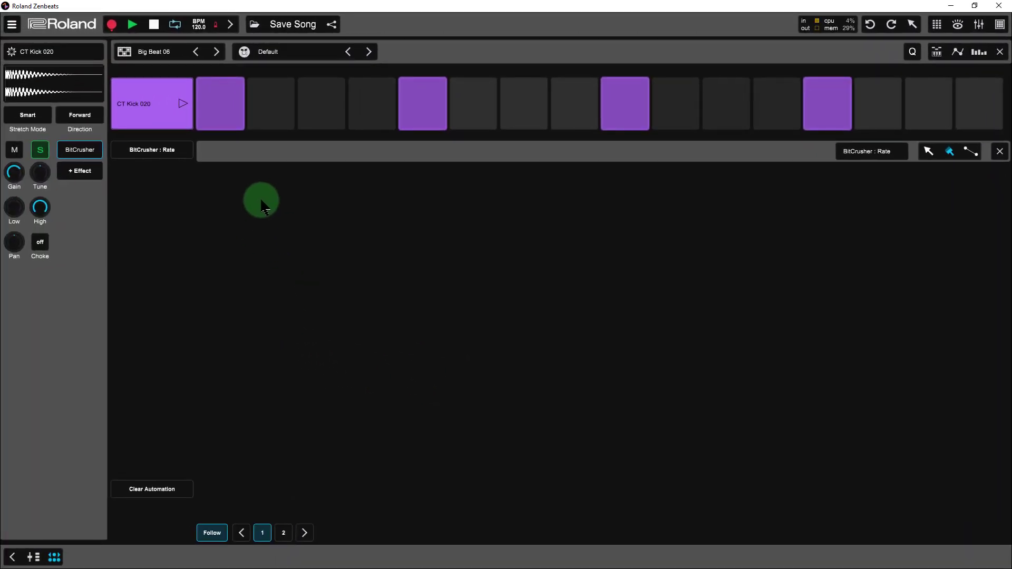
- Draw wavy freehand BitCrusher Rate automation curves for CT Kick 020 across pages 1 and 2
mouse_move(226, 179)
mouse_down()
mouse_move(233, 266)
mouse_move(328, 385)
mouse_move(381, 392)
mouse_move(451, 343)
mouse_move(550, 232)
mouse_move(682, 403)
mouse_move(729, 400)
mouse_move(823, 289)
mouse_move(907, 242)
mouse_move(927, 273)
mouse_move(952, 403)
mouse_up()
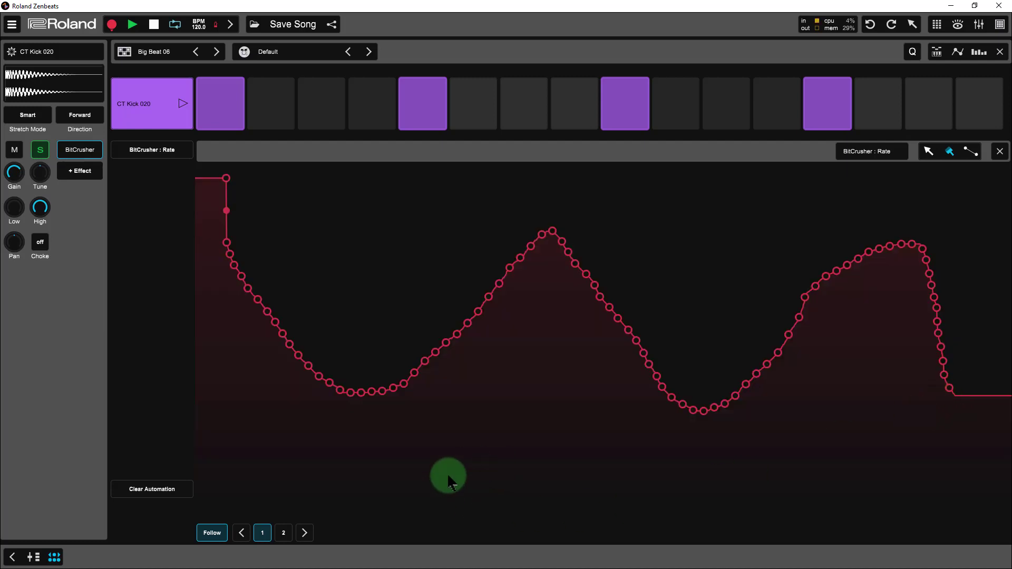
click(283, 534)
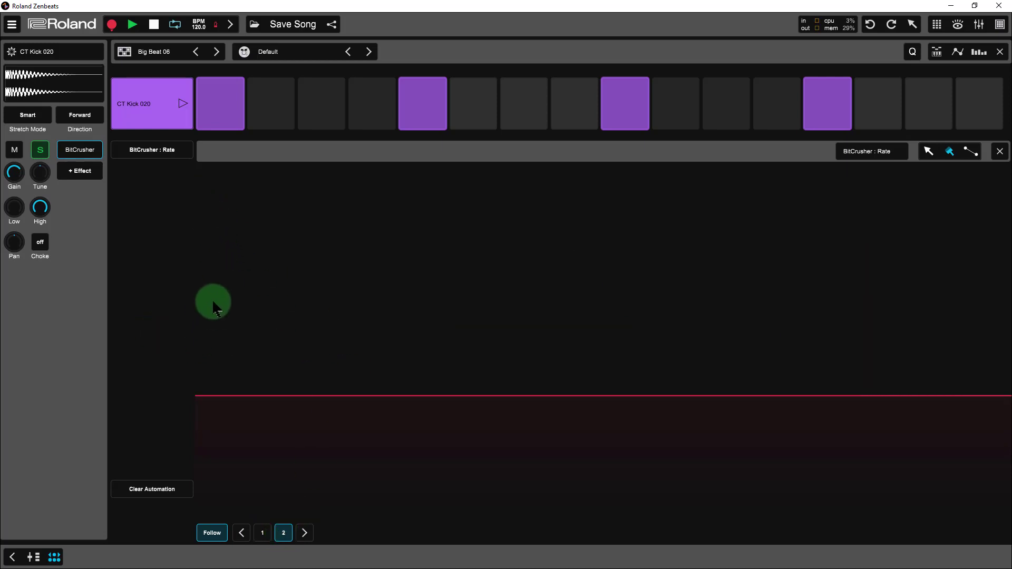
mouse_move(230, 216)
mouse_down()
mouse_move(255, 285)
mouse_move(381, 355)
mouse_move(434, 404)
mouse_move(489, 340)
mouse_move(587, 266)
mouse_move(606, 217)
mouse_move(620, 248)
mouse_move(638, 240)
mouse_move(703, 405)
mouse_move(754, 417)
mouse_move(856, 301)
mouse_move(925, 254)
mouse_up()
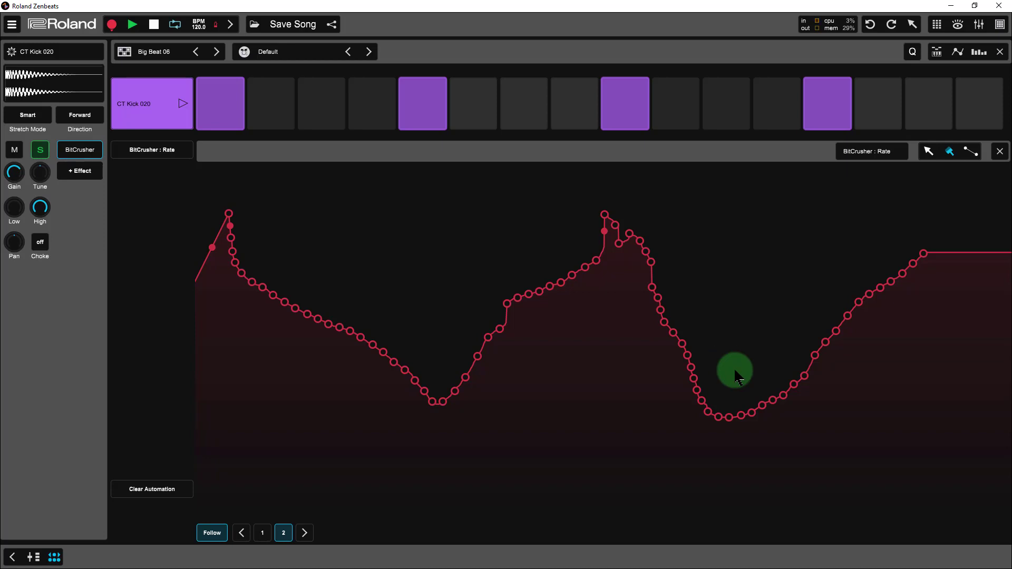
- Audition the automated CT Kick 020 in solo, and turn off its solo to audition it with the whole Big Beat 06 pattern
click(131, 26)
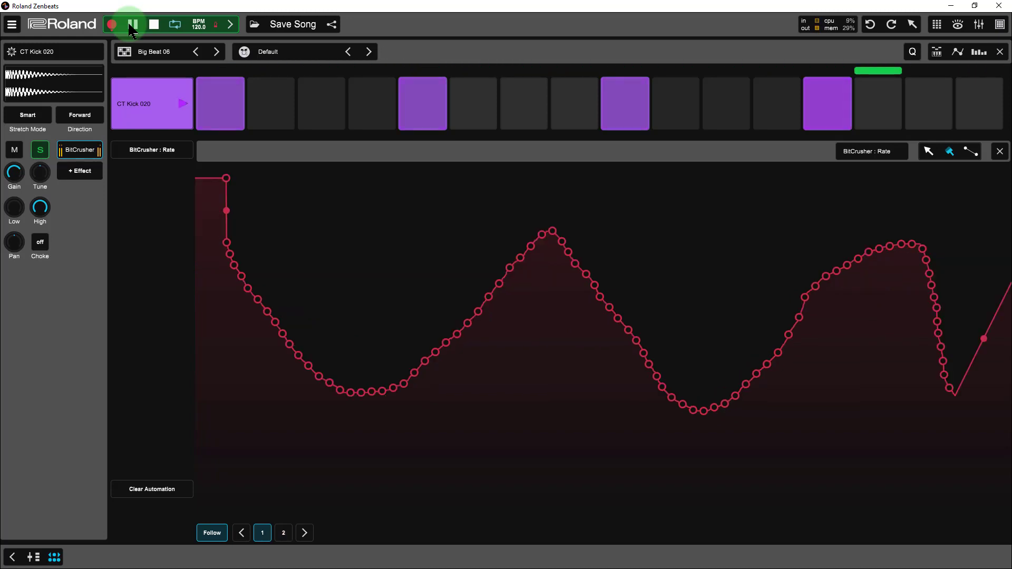
click(153, 26)
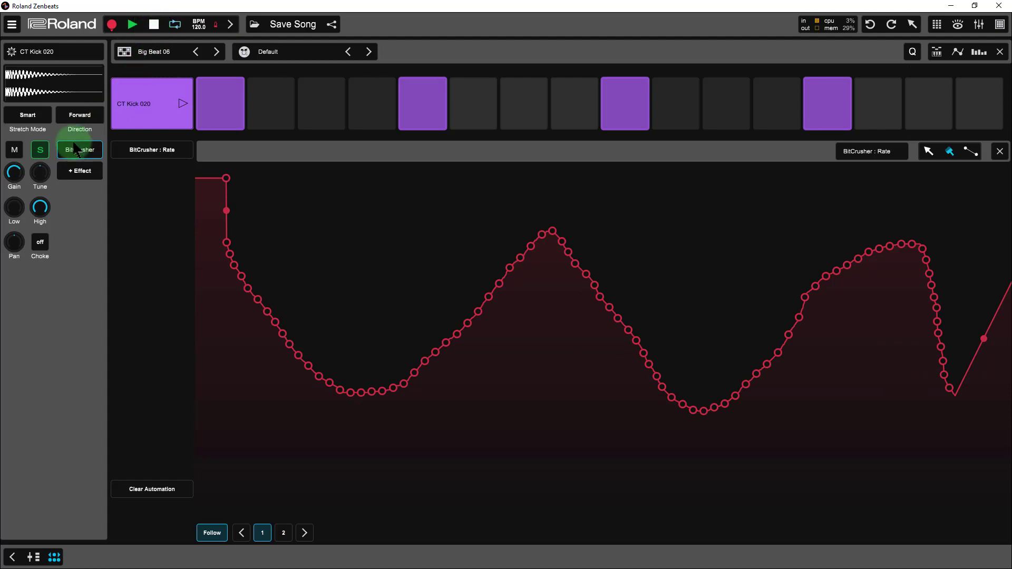
click(41, 154)
click(135, 26)
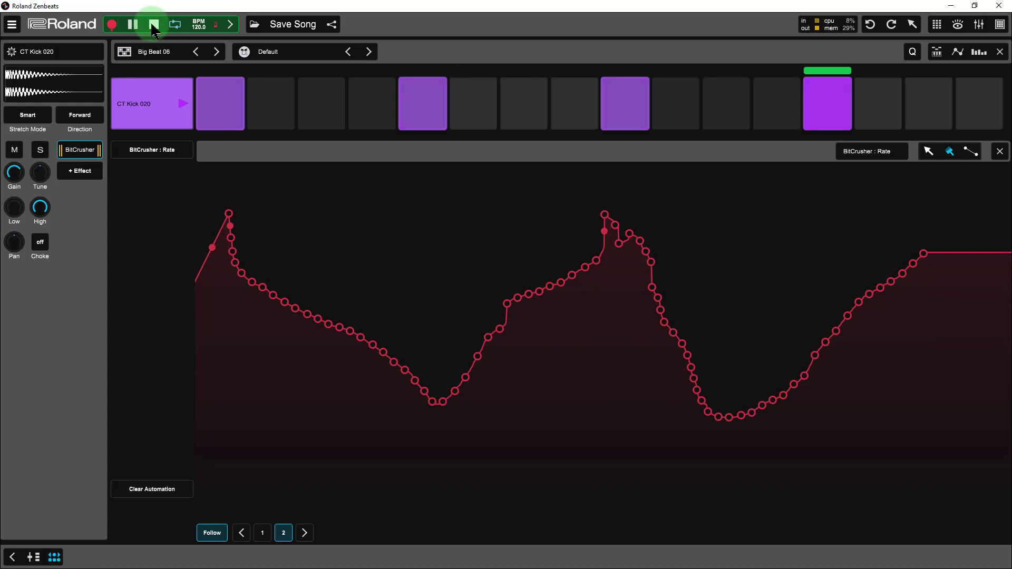
click(154, 25)
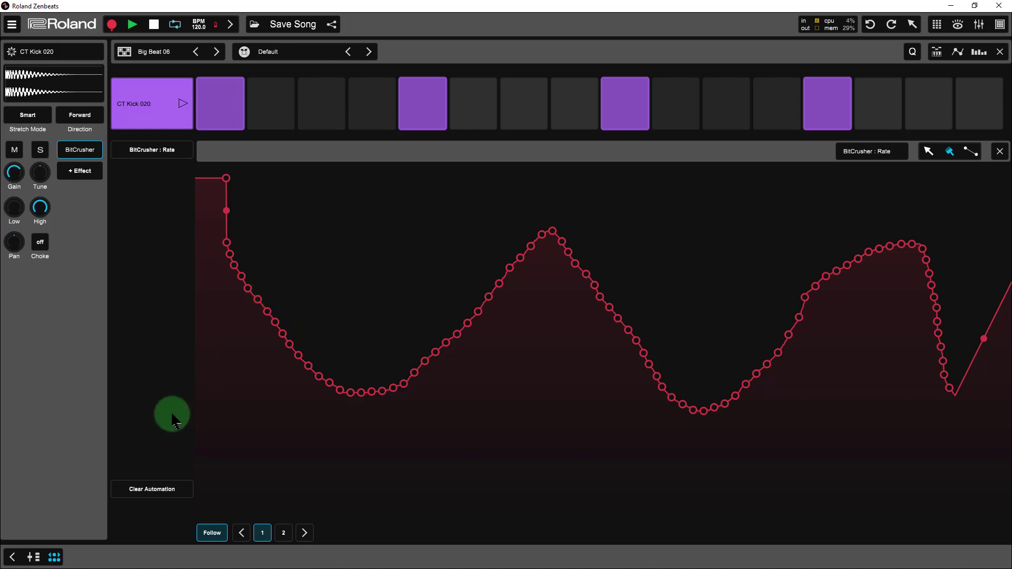
- Clear the BitCrusher Rate automation and draw a line across page 1, bending its midpoint down to about 16 near the second kick
click(157, 494)
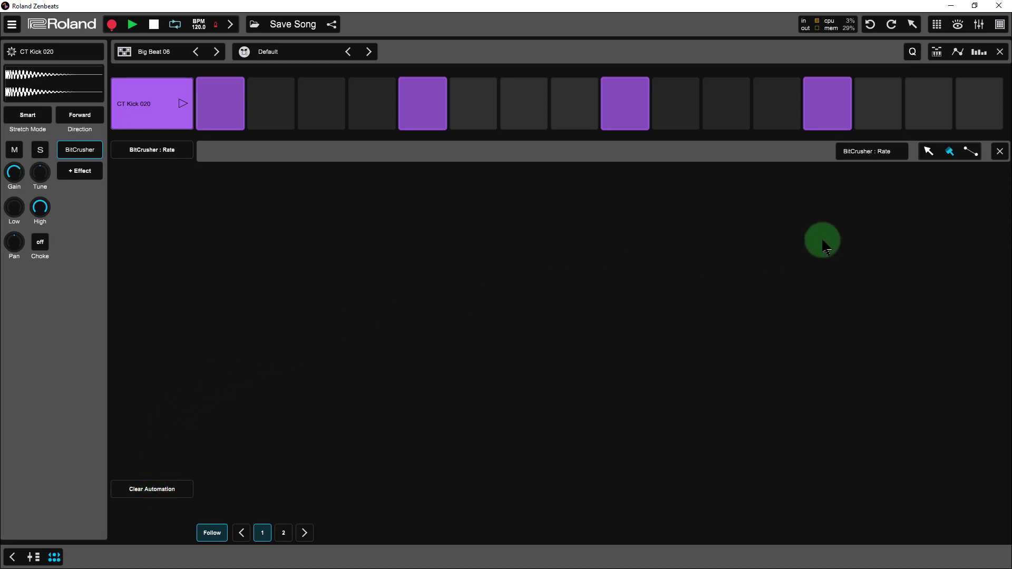
click(972, 152)
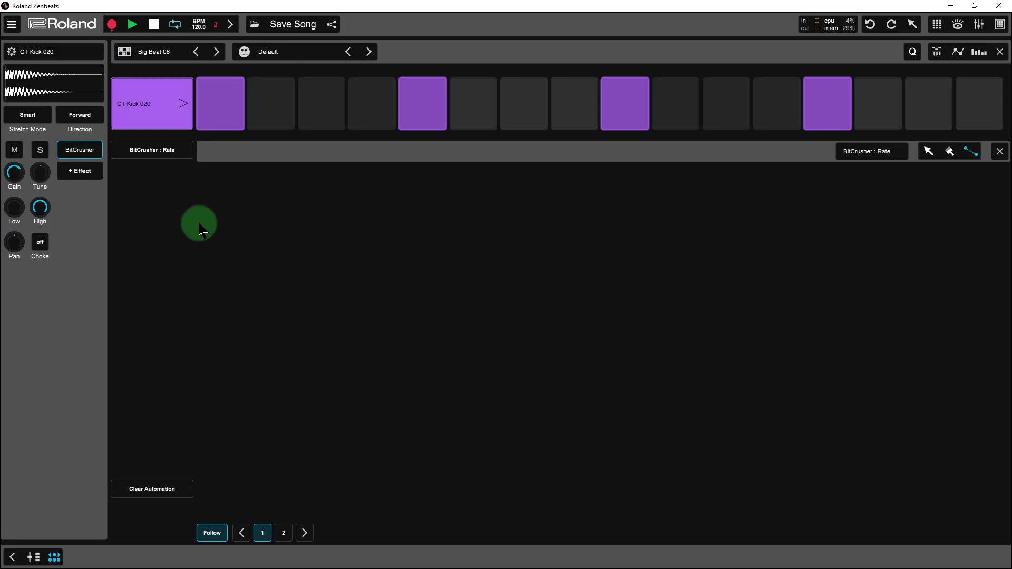
drag(198, 227, 995, 222)
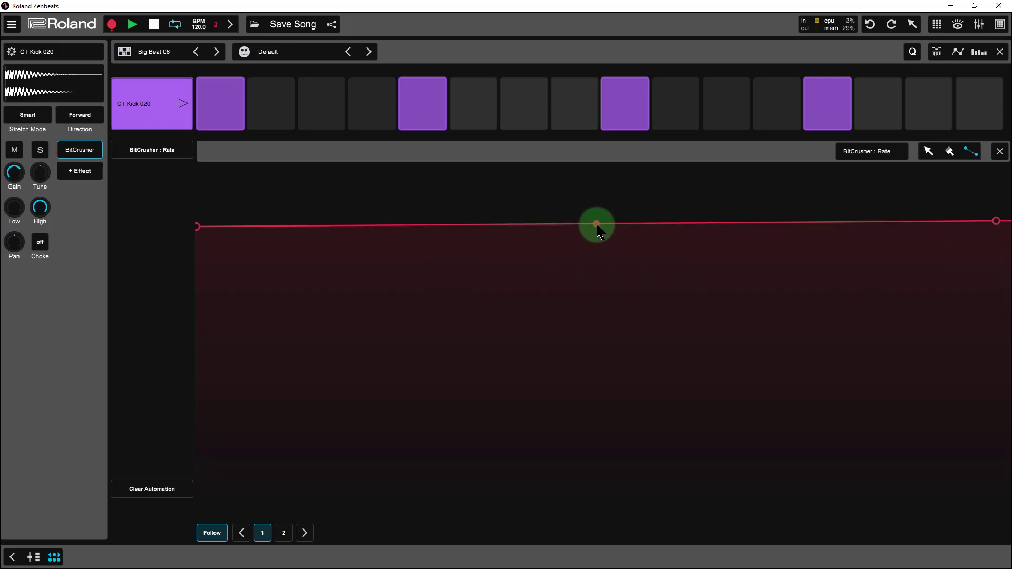
drag(598, 224, 390, 408)
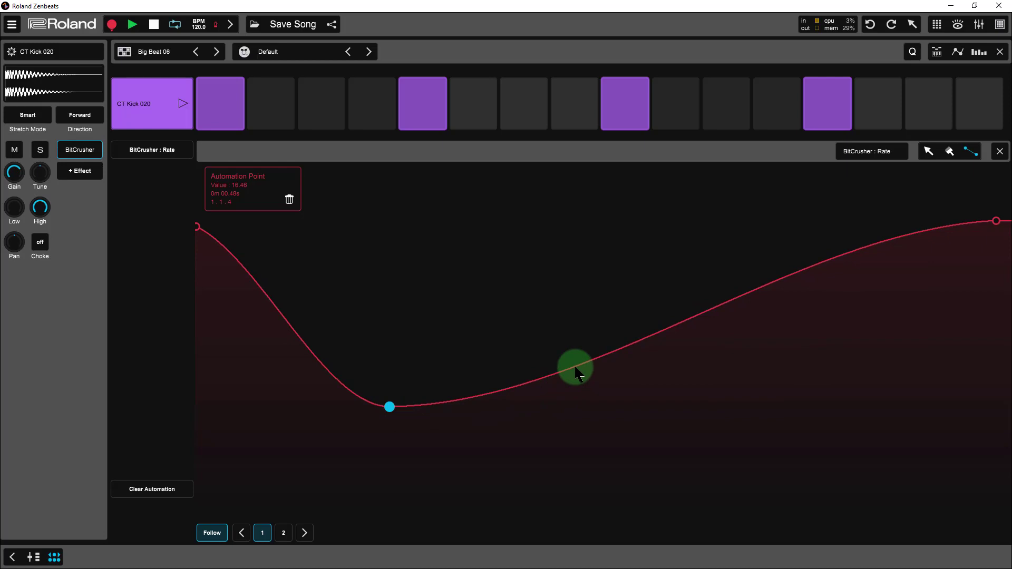
- Add a page 1 Rate point raised to about 42 at the third kick, and bend the segment after it down to about 27
click(576, 367)
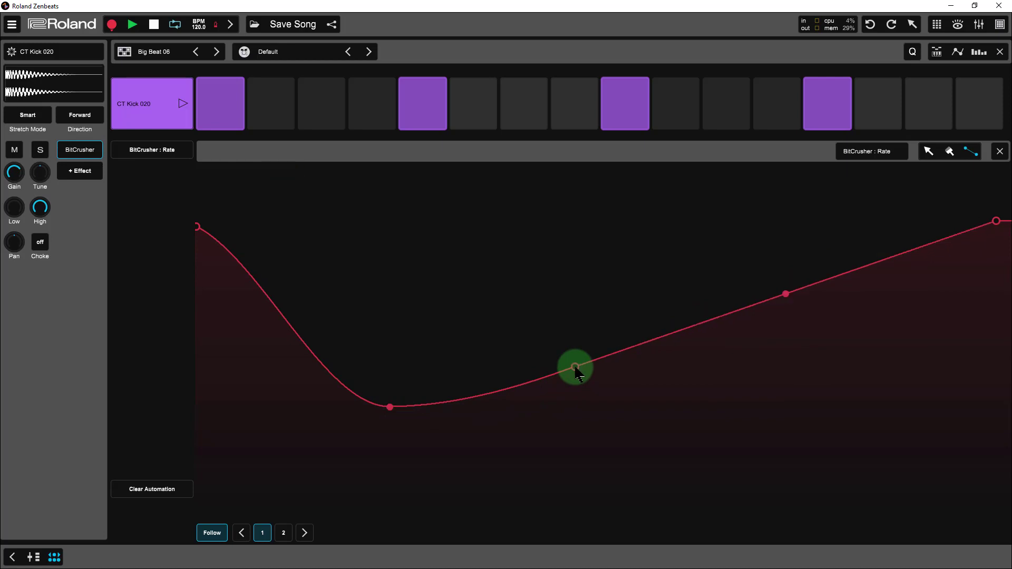
drag(575, 368, 620, 222)
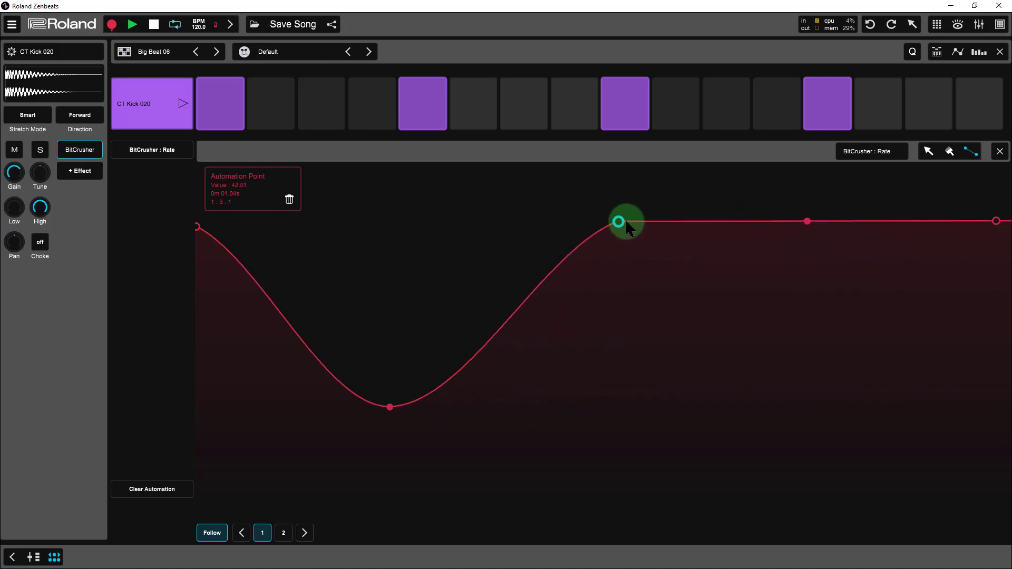
click(807, 222)
drag(806, 222, 818, 329)
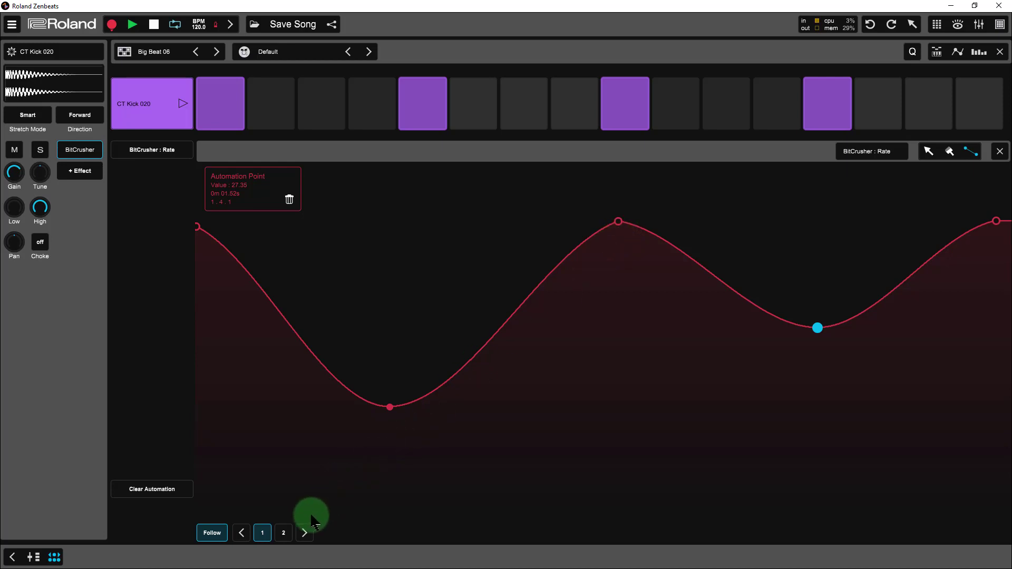
- Shape the page 2 Rate automation with a shallow dip to about 27 mid-page and a step up to about 46 near the end
click(305, 534)
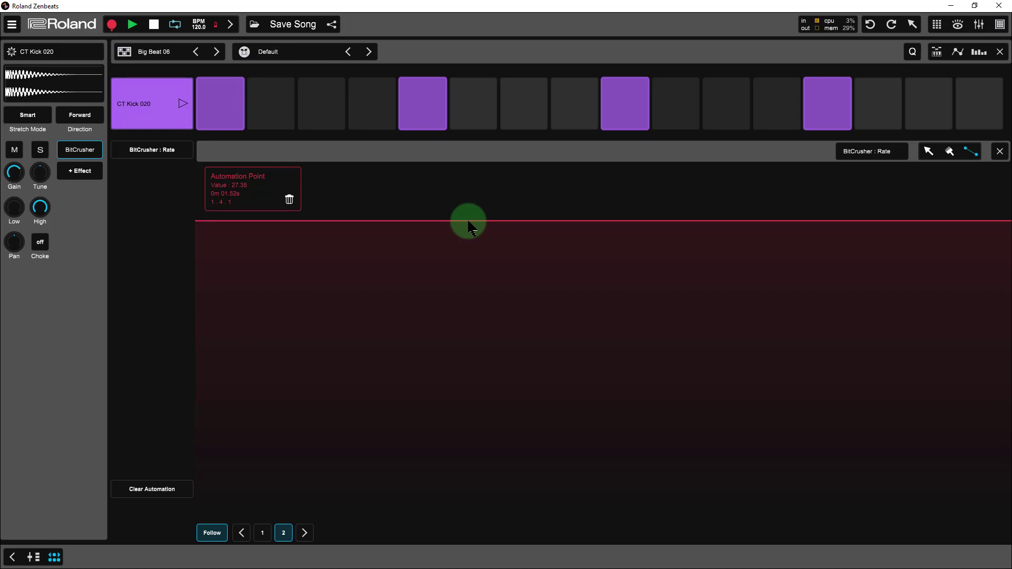
drag(468, 222, 593, 214)
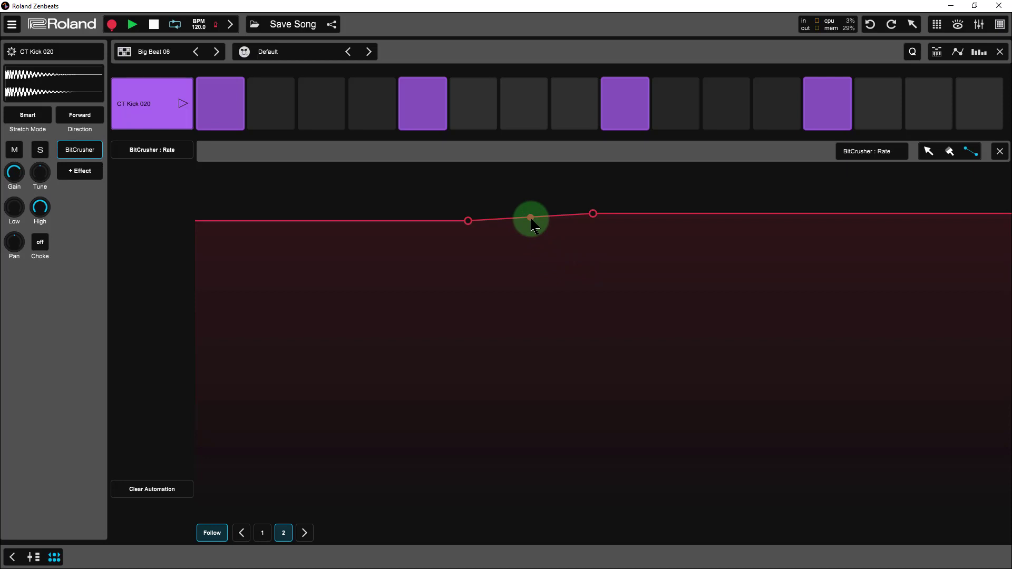
drag(531, 220, 531, 318)
drag(468, 222, 395, 306)
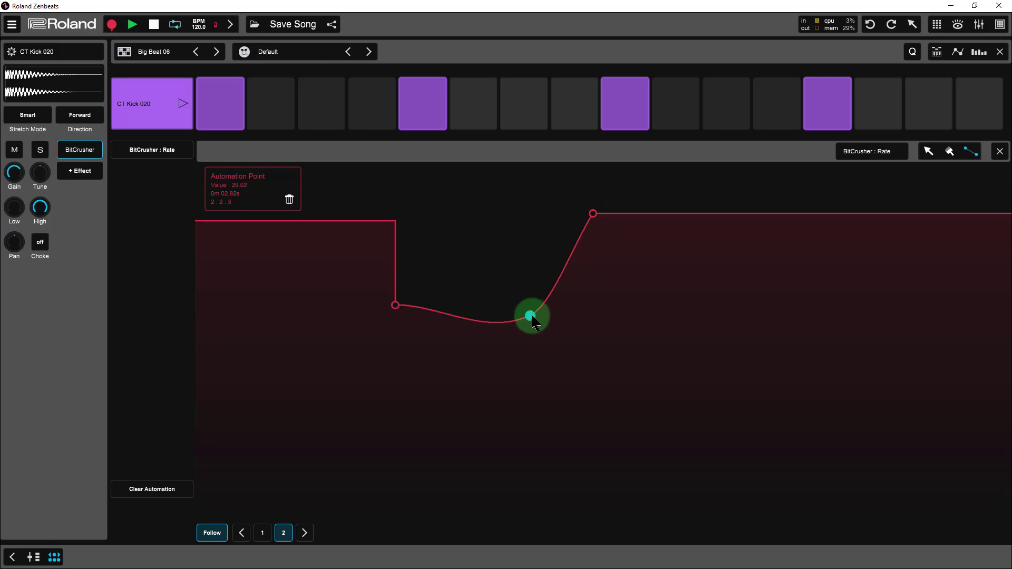
mouse_move(531, 317)
mouse_down()
mouse_move(522, 251)
mouse_move(517, 307)
mouse_move(528, 332)
mouse_up()
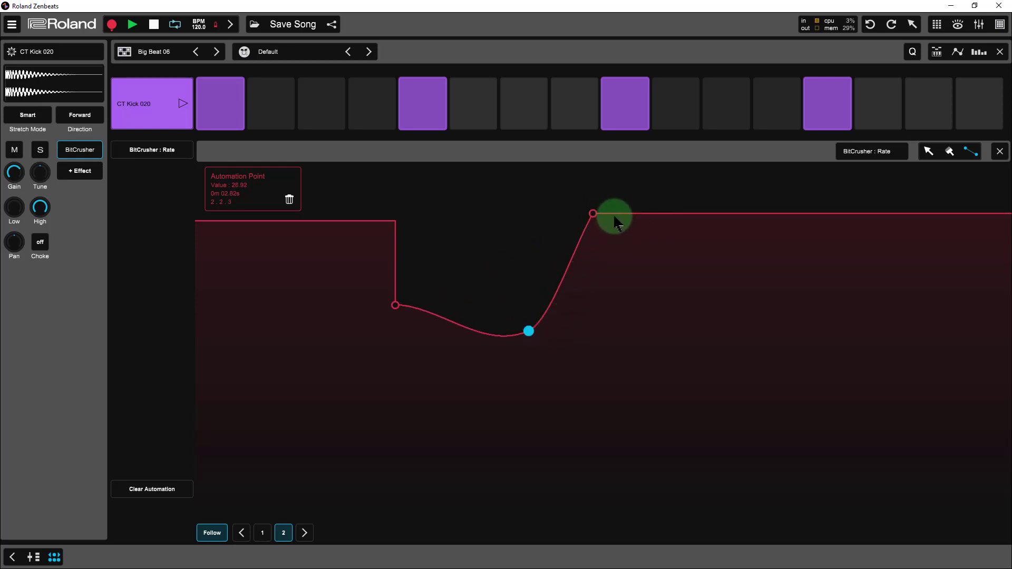
drag(593, 215, 693, 285)
click(905, 195)
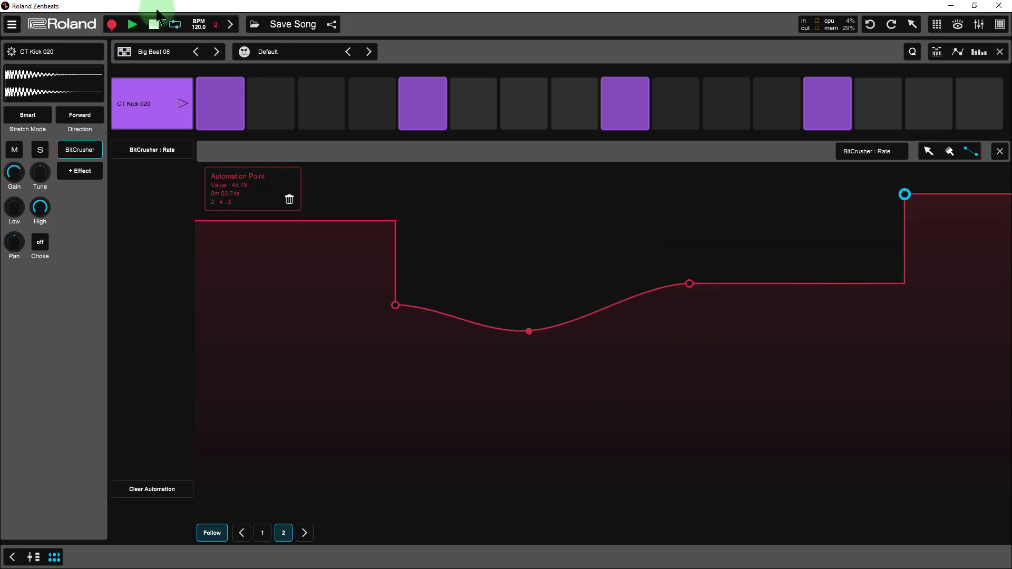
- Audition the pattern from the start while lowering page 1's middle Rate point and moving it to the page's end, and stop playback
click(155, 28)
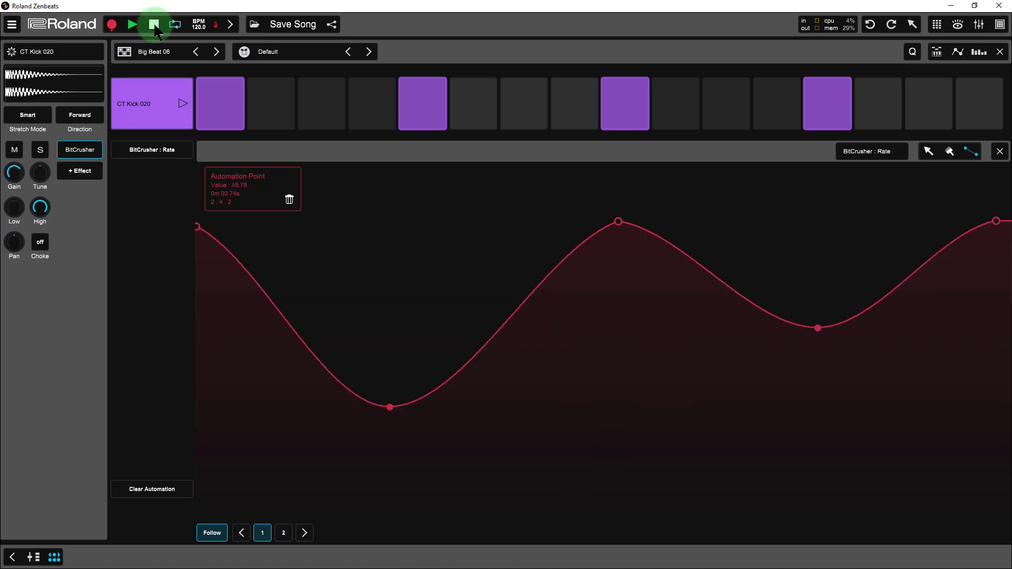
click(134, 28)
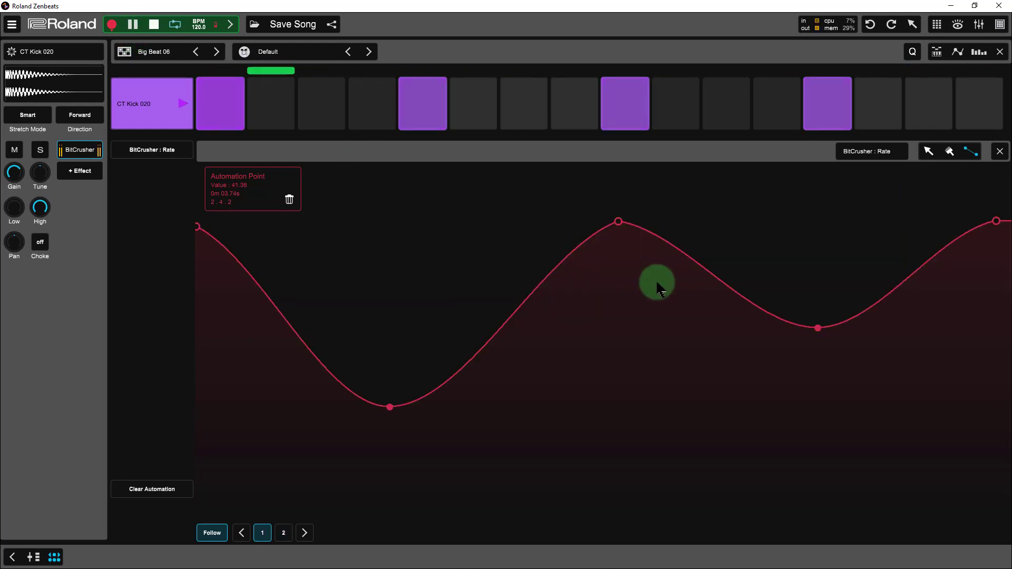
drag(617, 228, 622, 289)
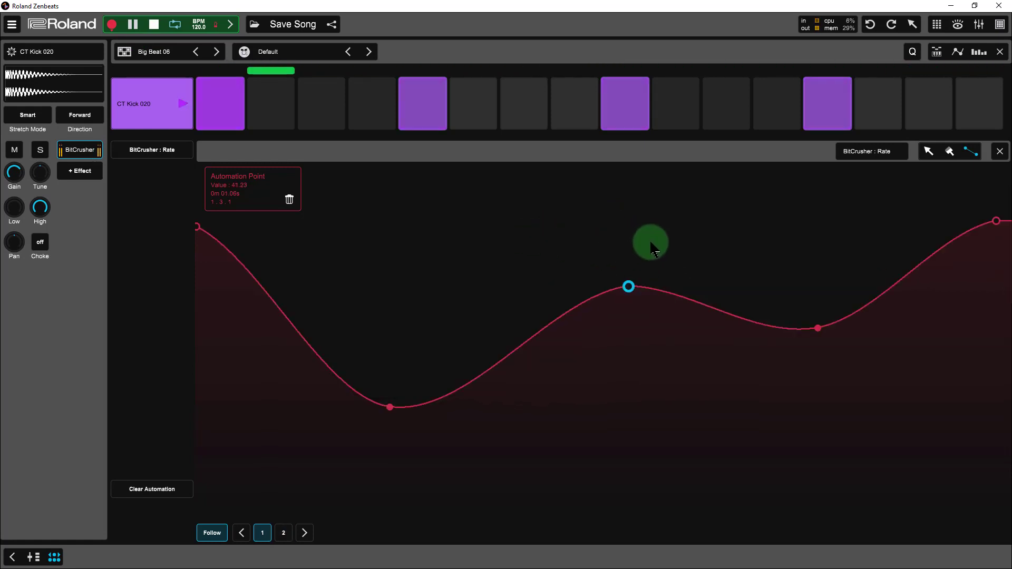
drag(632, 283, 632, 285)
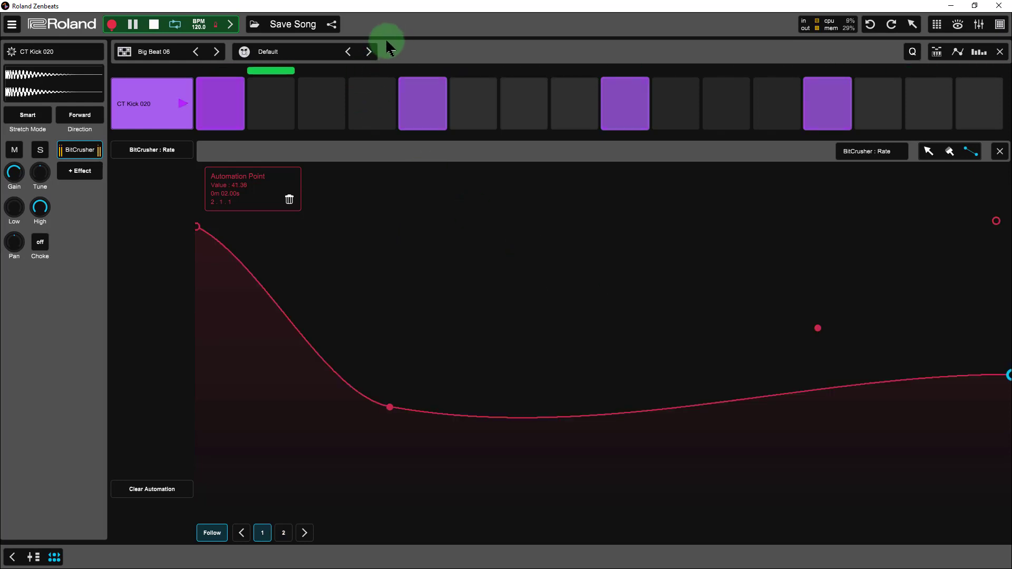
click(154, 25)
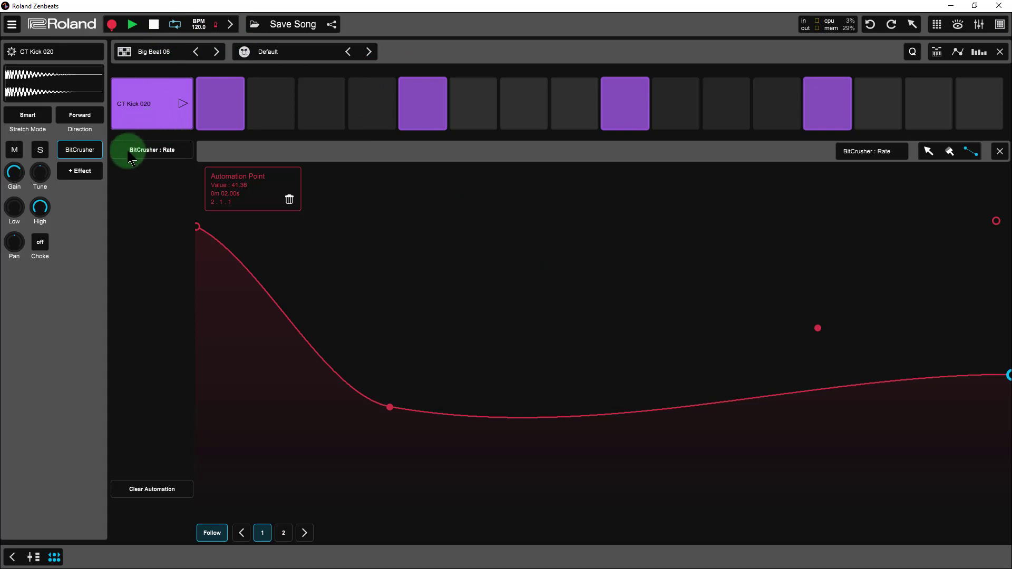
- Examine CT Kick 020's options for editing, removing and adding automation, including the BitCrusher parameters that can be automated
click(154, 152)
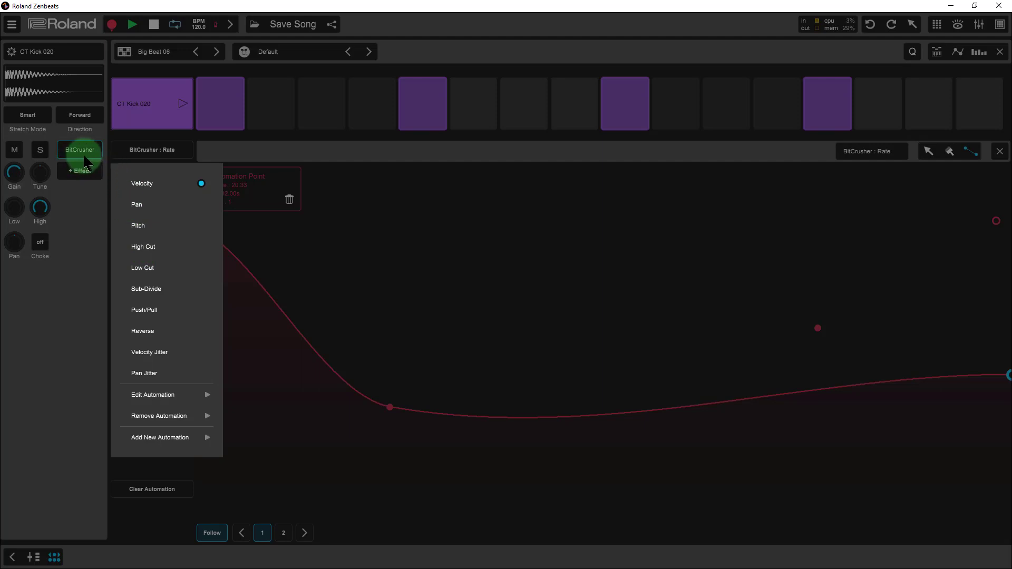
mouse_move(144, 395)
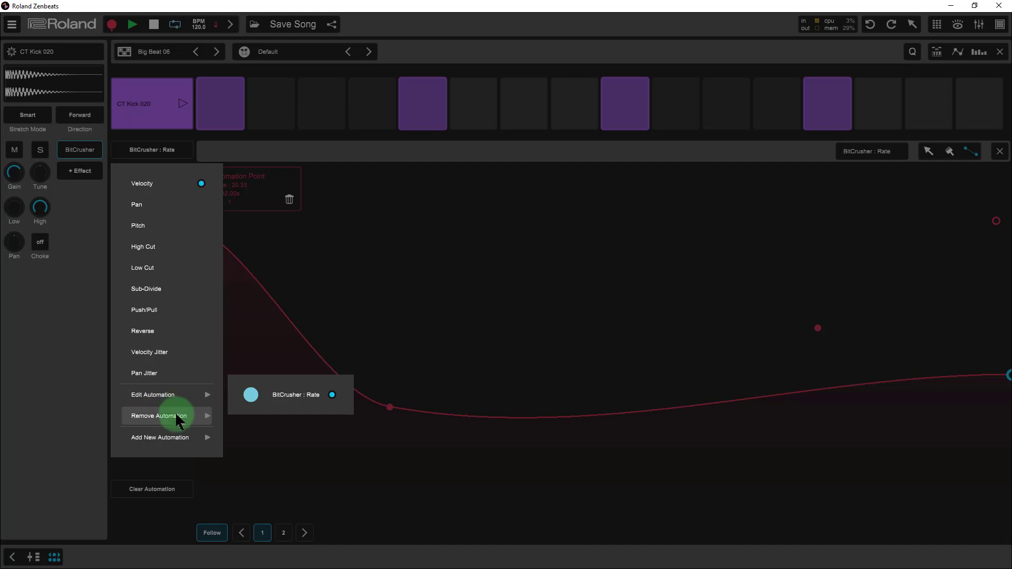
mouse_move(177, 419)
mouse_move(176, 438)
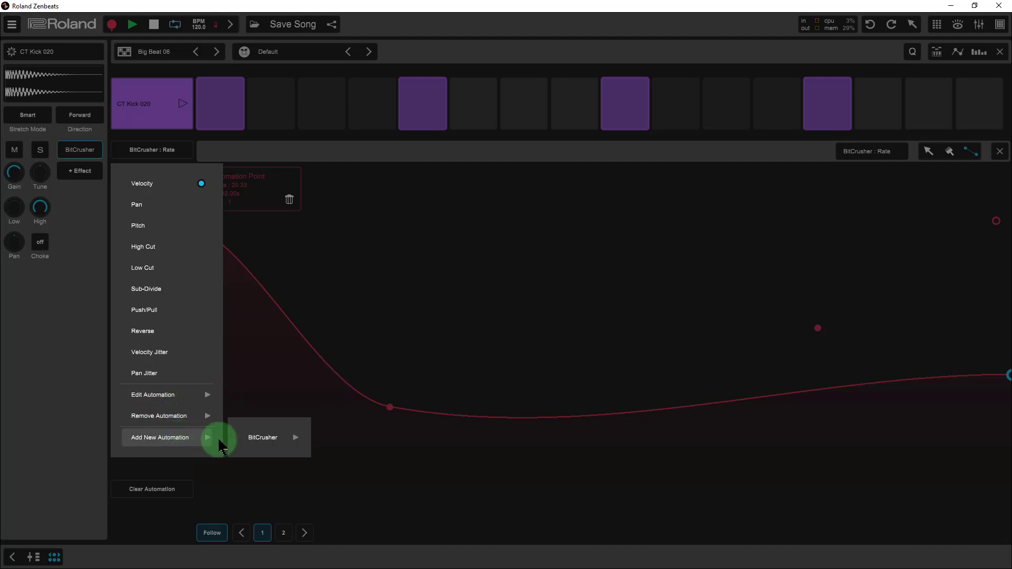
mouse_move(263, 444)
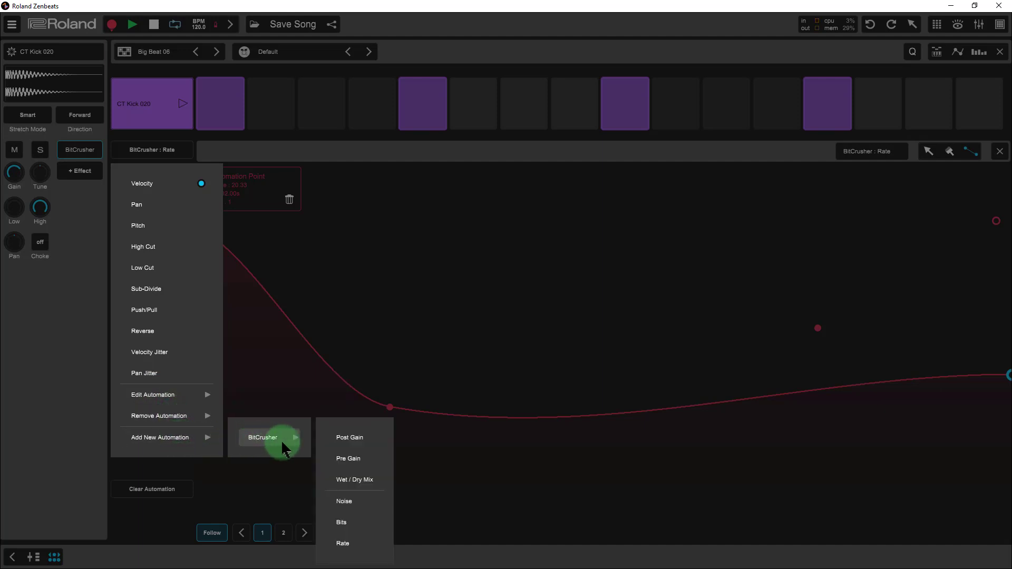
click(360, 488)
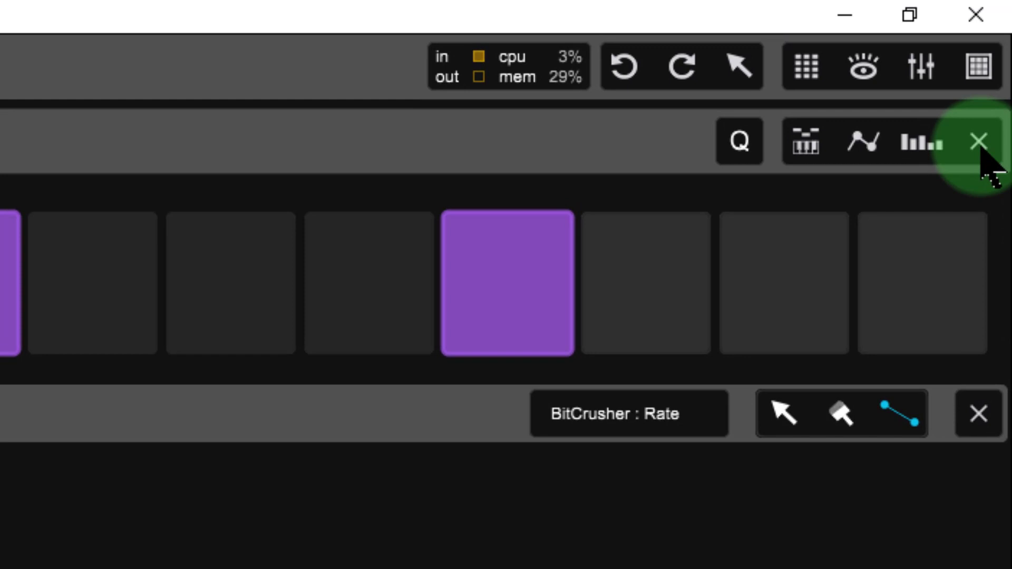
- Close the BitCrusher Rate lane and add a new High Cut automation for the whole drum pattern
click(980, 144)
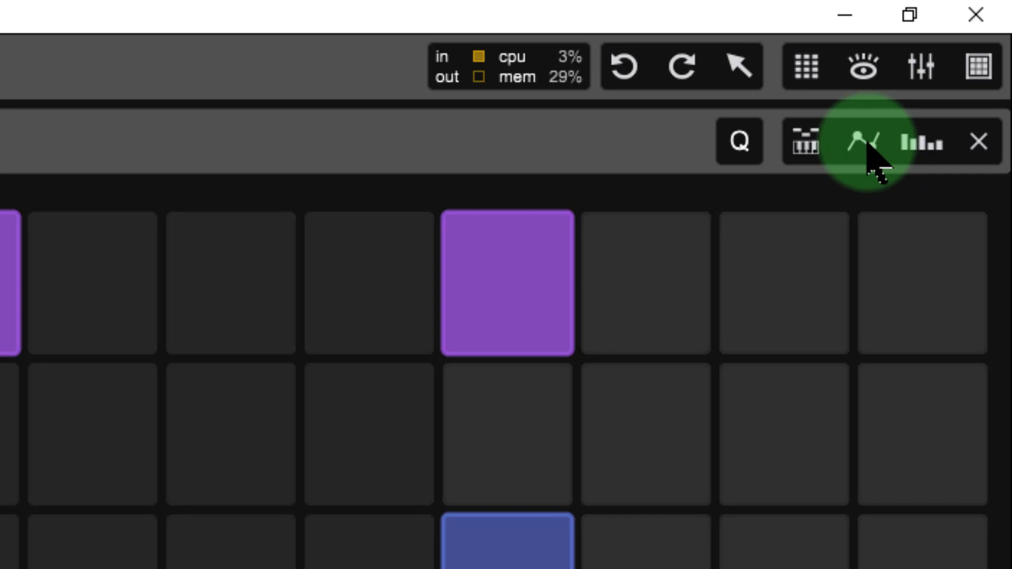
click(868, 150)
mouse_move(868, 247)
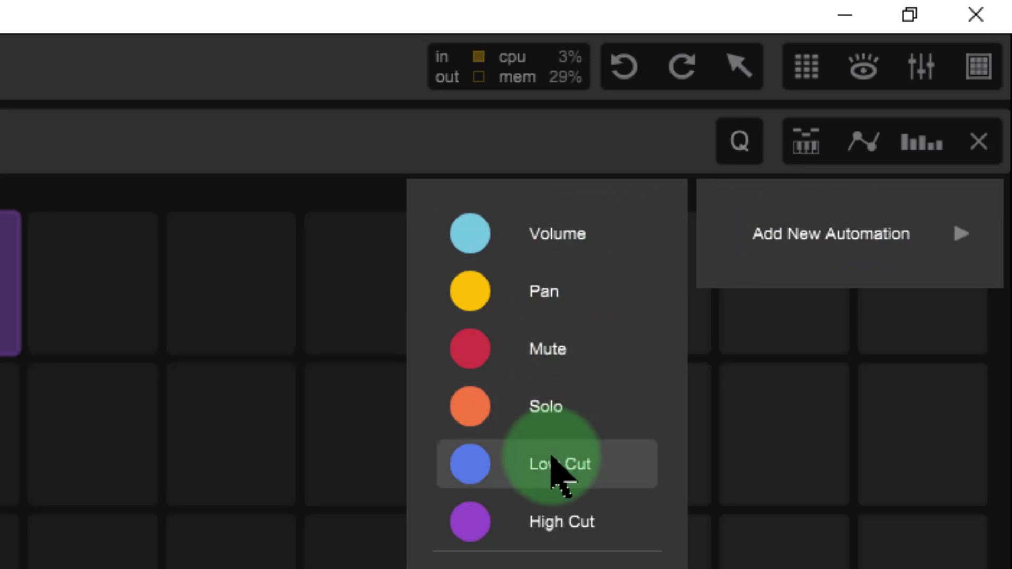
click(571, 527)
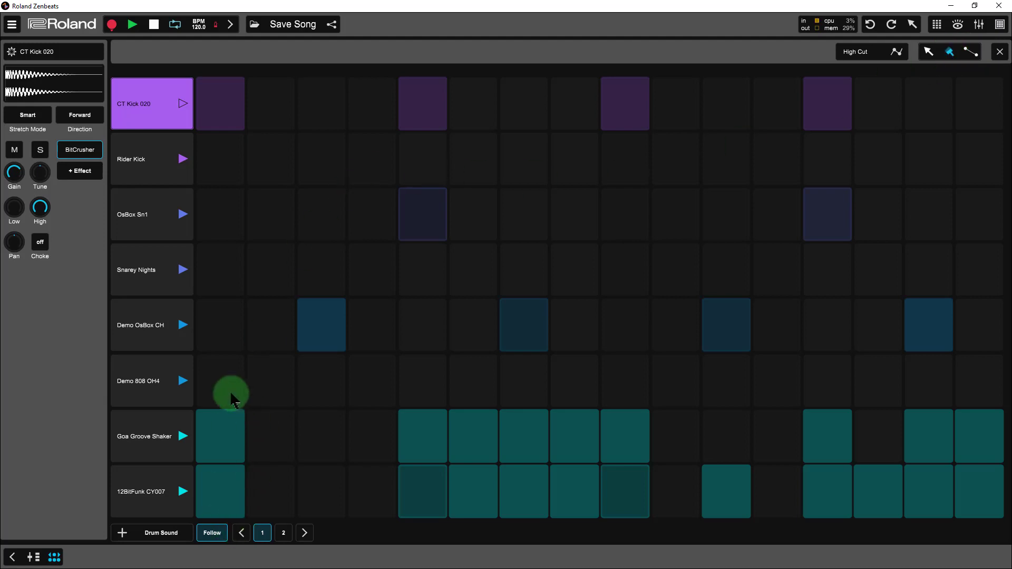
- Draw a wavy freehand High Cut curve across page 1 and a nearly flat one over most of page 2
mouse_move(225, 433)
mouse_down()
mouse_move(354, 318)
mouse_move(472, 291)
mouse_move(568, 325)
mouse_move(671, 298)
mouse_move(752, 293)
mouse_move(796, 391)
mouse_move(877, 387)
mouse_move(940, 324)
mouse_move(1006, 286)
mouse_up()
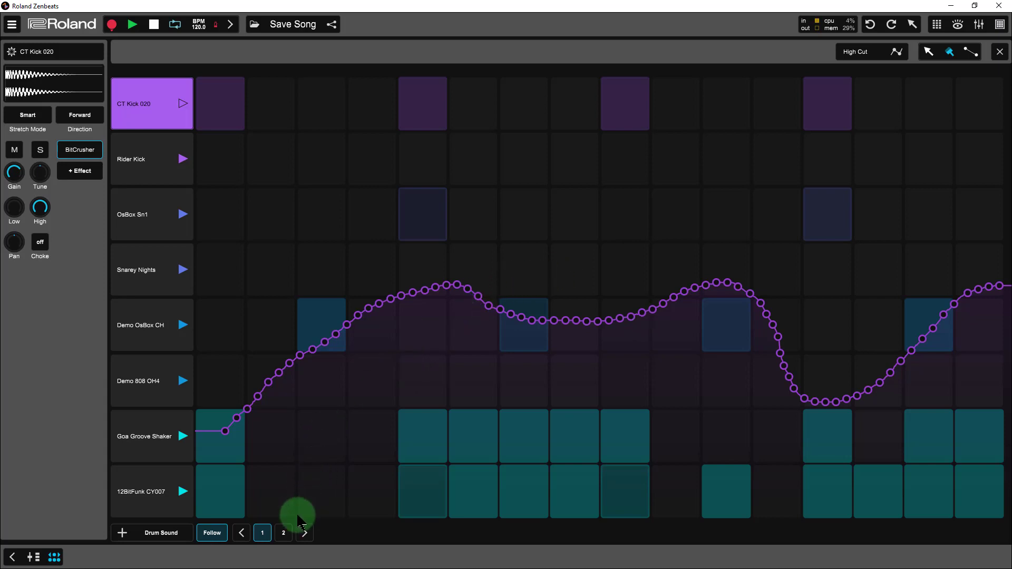
click(283, 534)
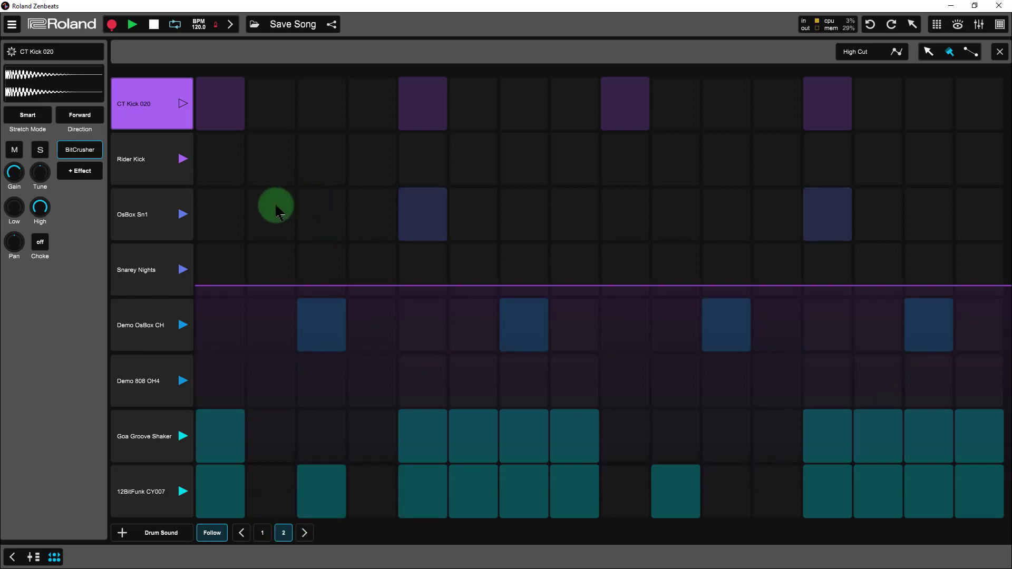
mouse_move(198, 226)
mouse_down()
mouse_move(631, 213)
mouse_move(754, 219)
mouse_move(744, 260)
mouse_up()
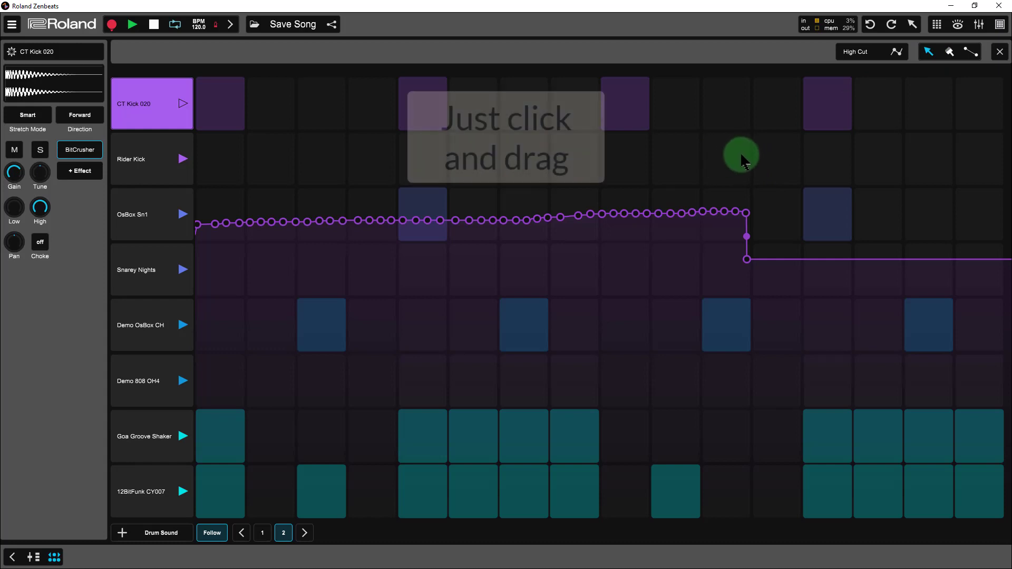
- Delete the run of freehand High Cut points on page 2 and bend the remaining segment down to about 43% near the second kick
drag(728, 272, 192, 240)
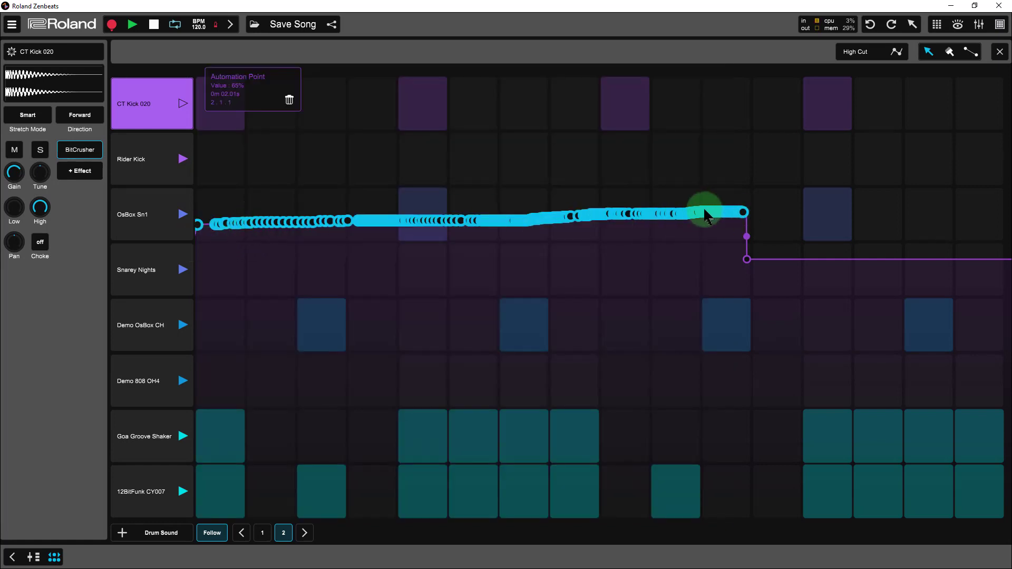
click(290, 101)
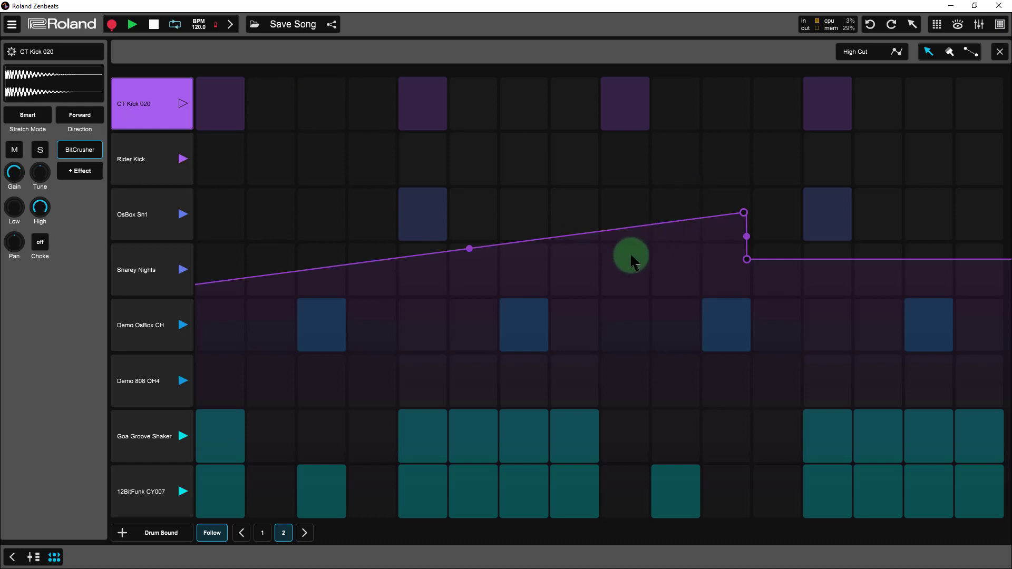
drag(469, 249, 431, 323)
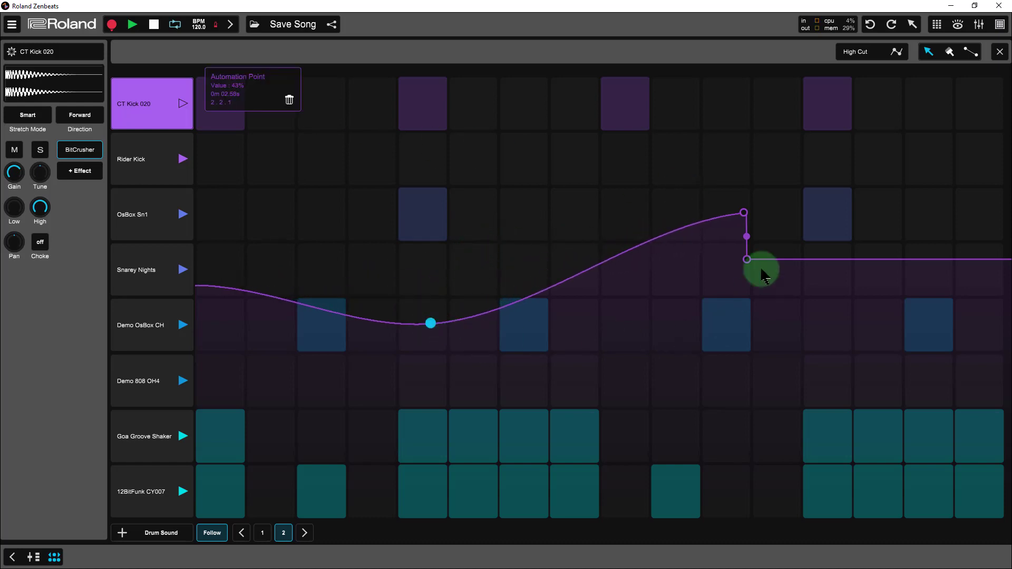
- Reshape page 2's High Cut curve with a 42% dip at 2.2.4, a steep rise to 74%, and an ending near 50%
drag(744, 214, 573, 332)
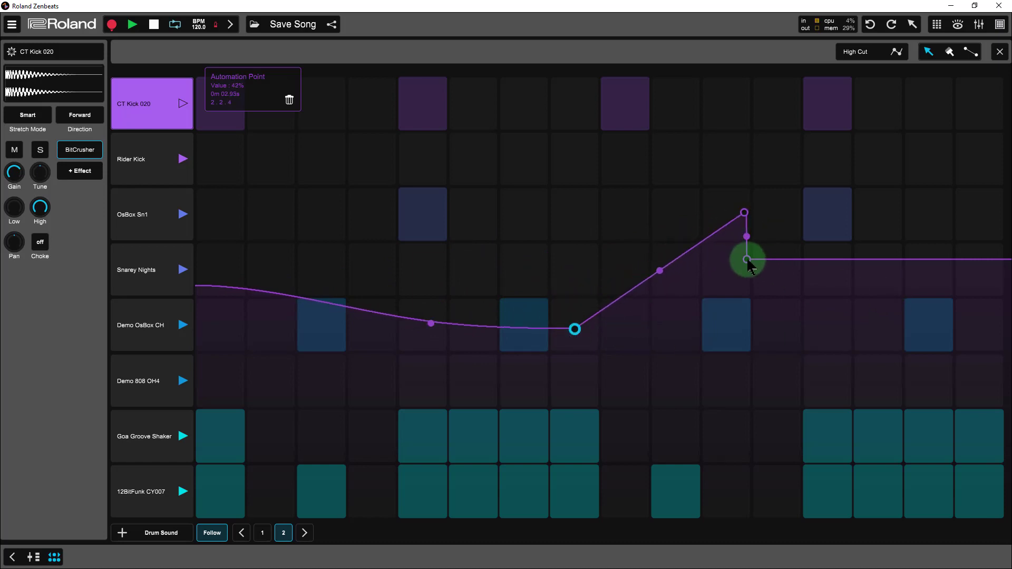
drag(748, 259, 941, 226)
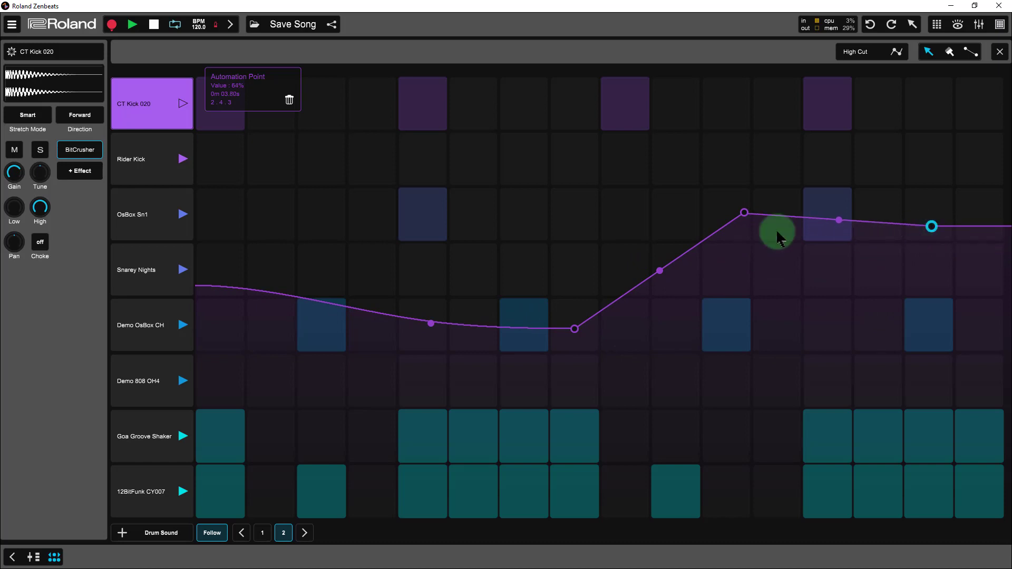
drag(748, 217, 798, 298)
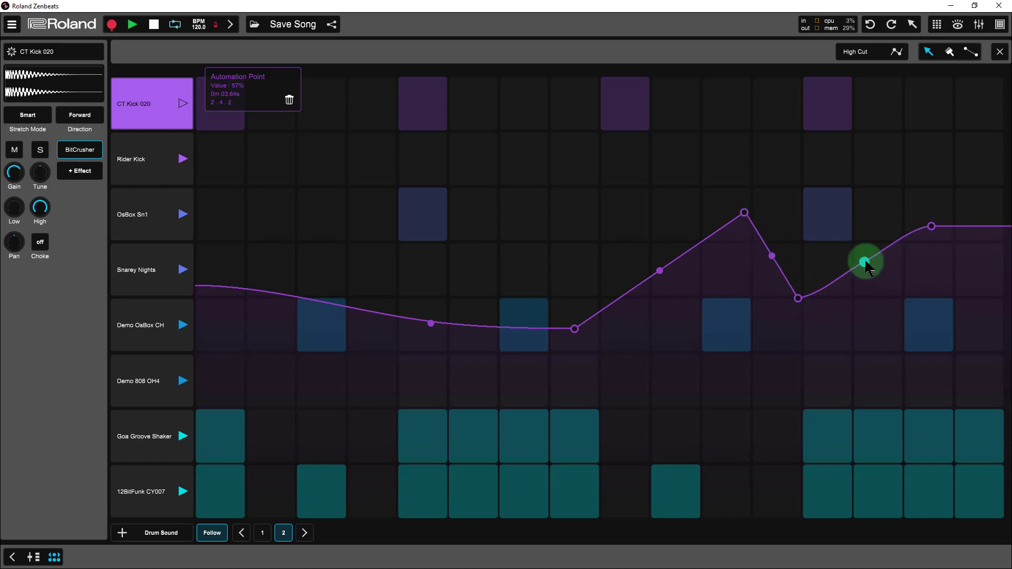
drag(867, 264, 988, 292)
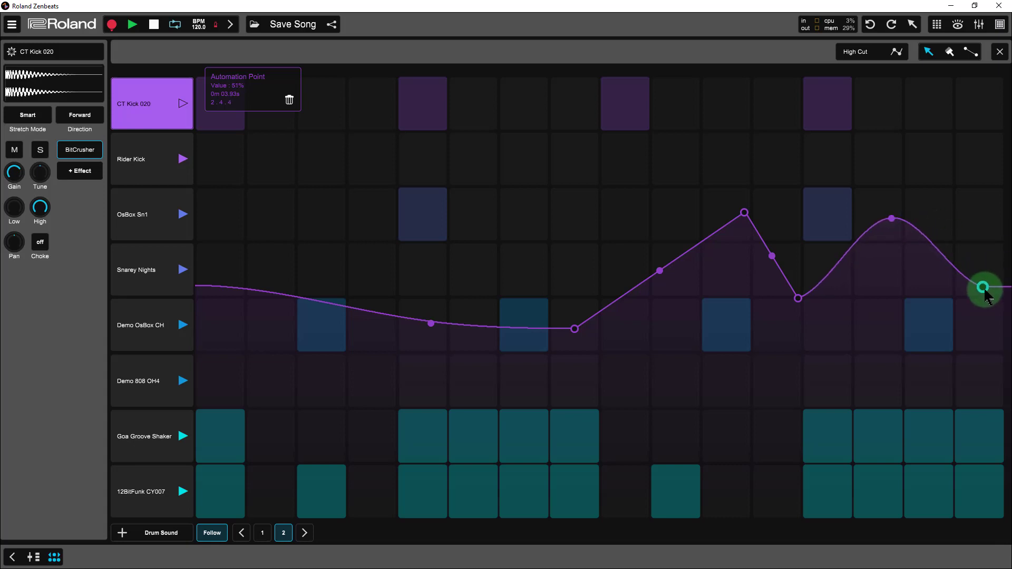
click(575, 330)
drag(662, 271, 585, 186)
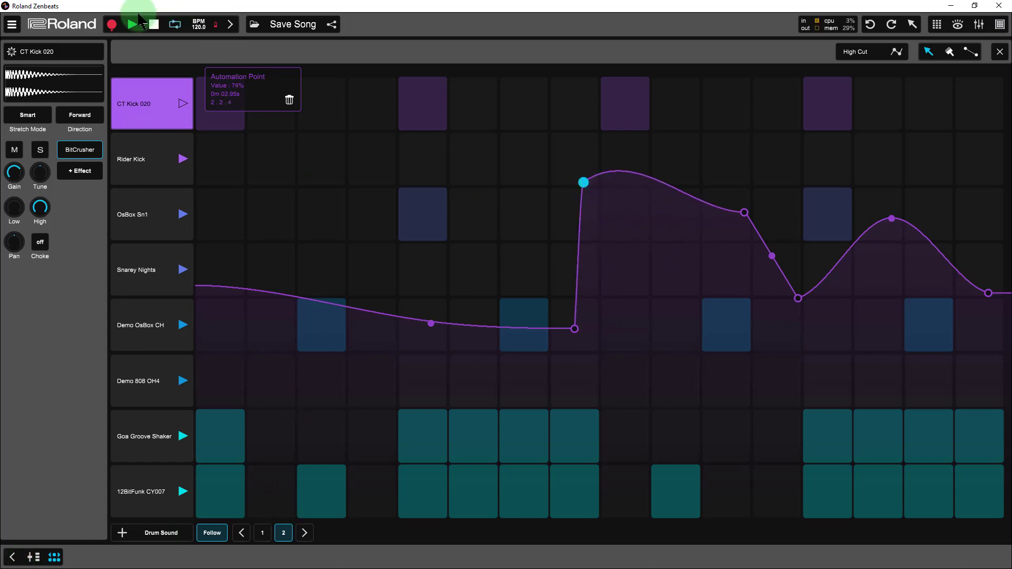
- Play the drum pattern from the start to hear the High Cut automation
click(156, 27)
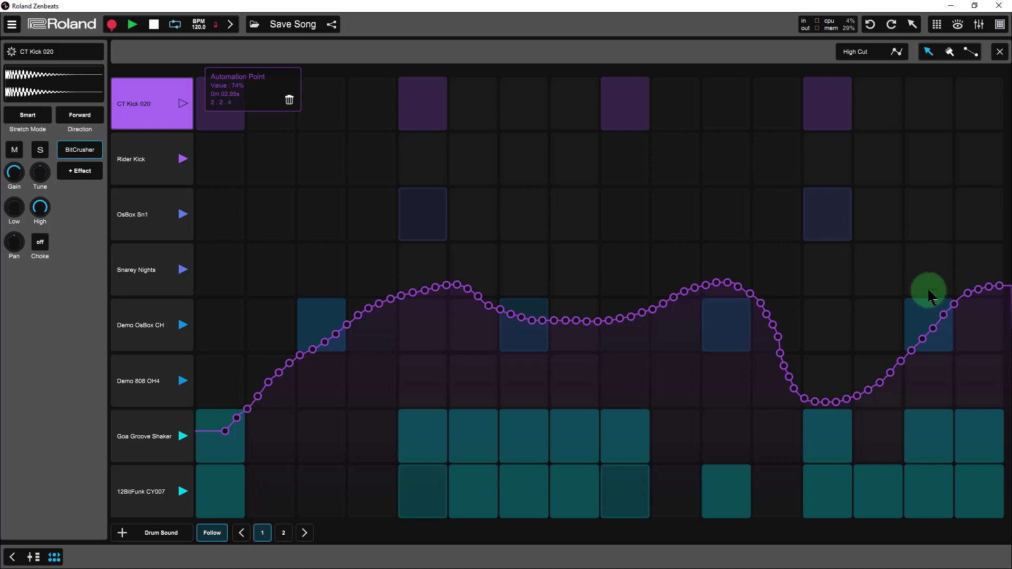
click(132, 28)
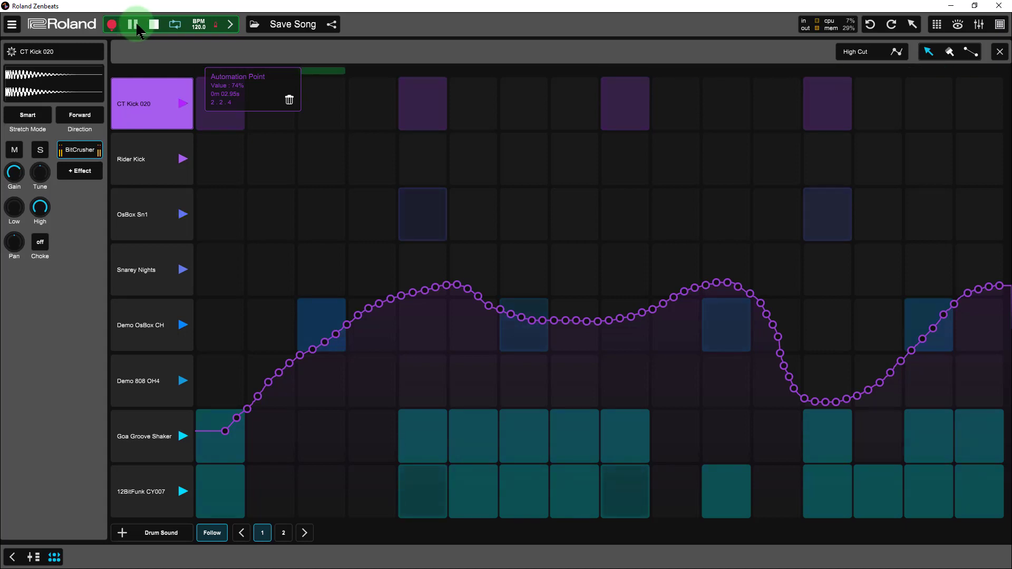
click(137, 26)
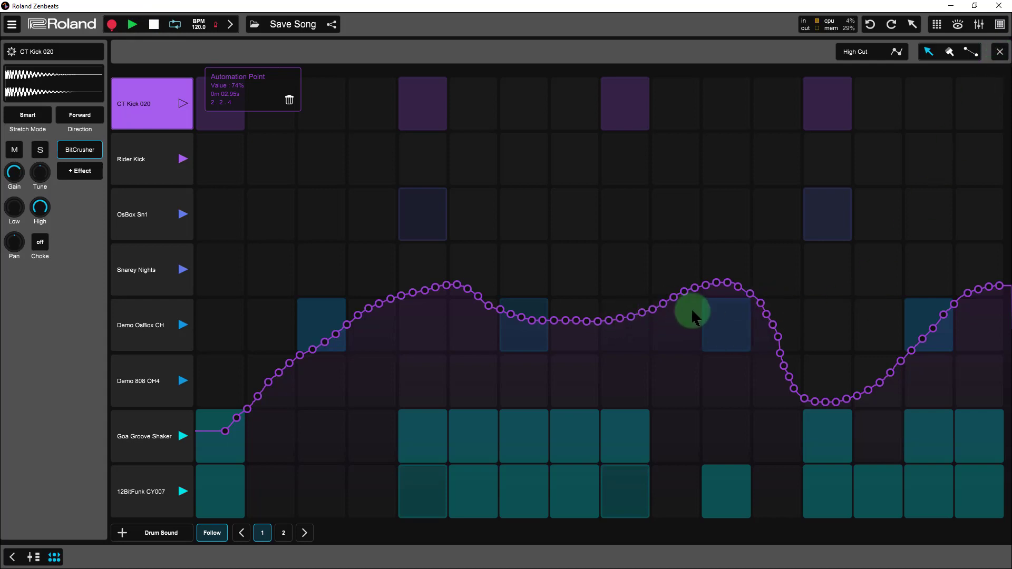
- Close the High Cut automation lane and play the Big Beat 06 pattern in the step grid
click(999, 51)
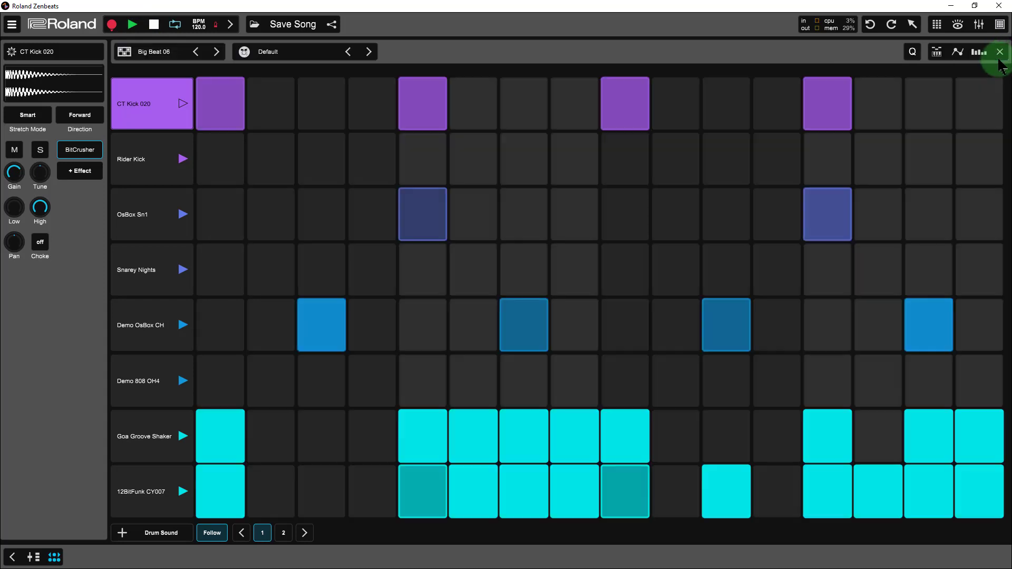
click(133, 25)
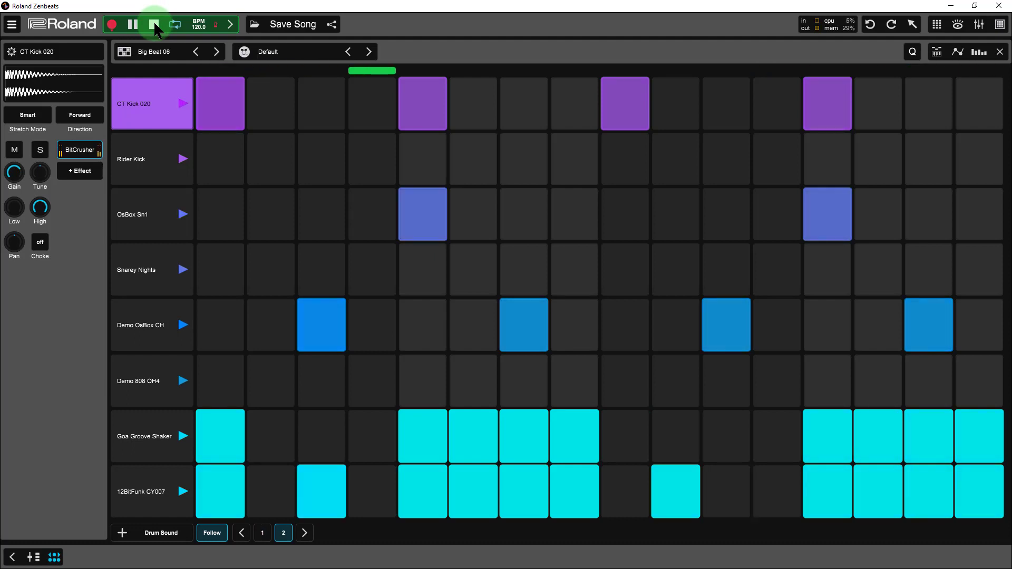
click(154, 25)
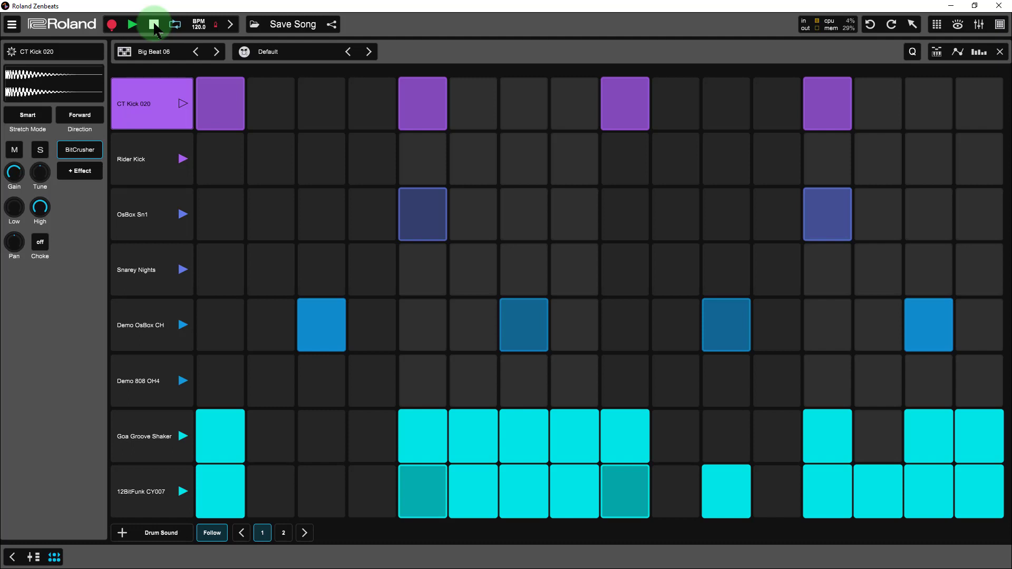
- Close the drum pattern editor and examine the automation curve on the Big Beat 06 clip in the timeline
click(999, 52)
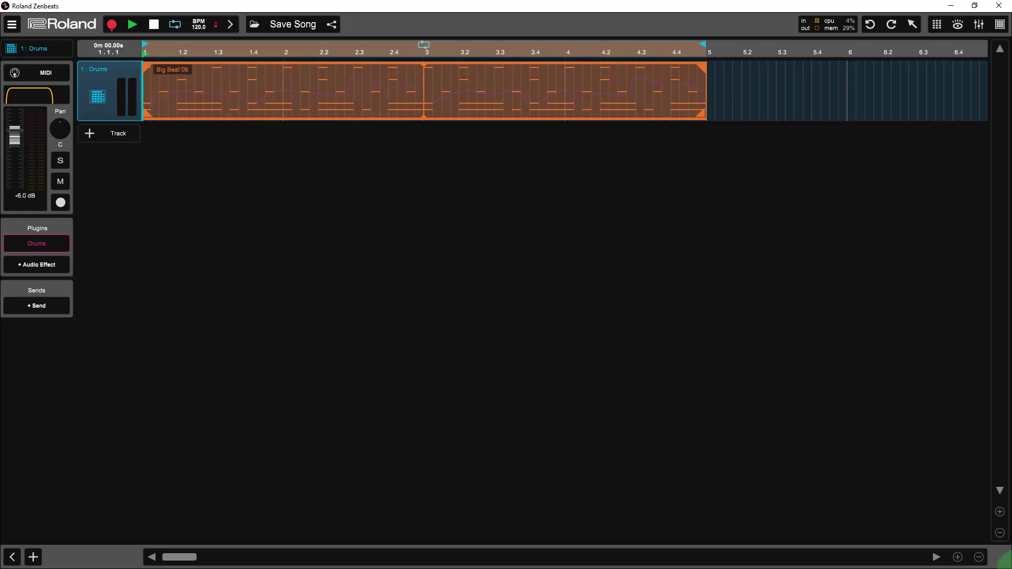
click(1000, 512)
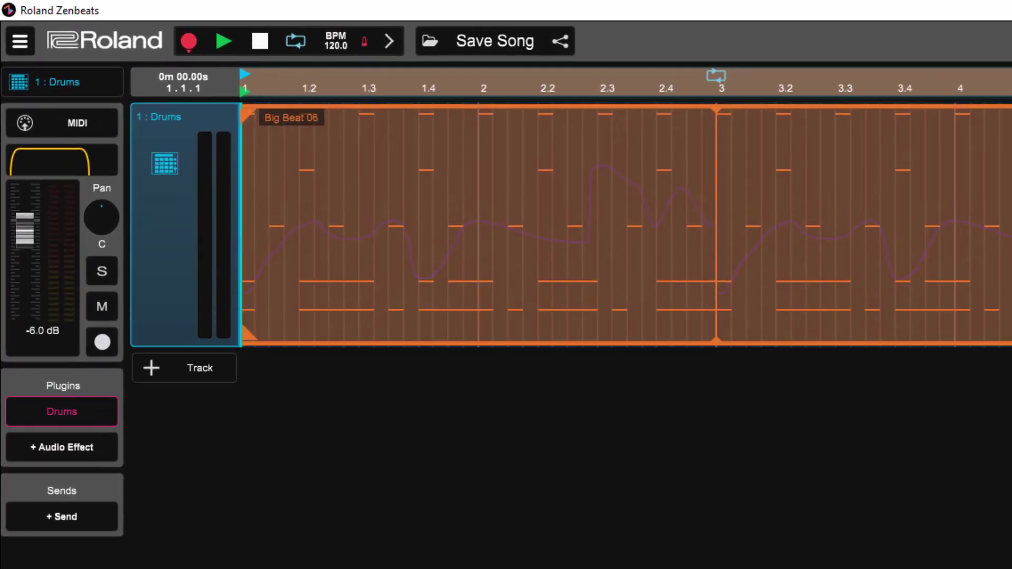
click(1011, 568)
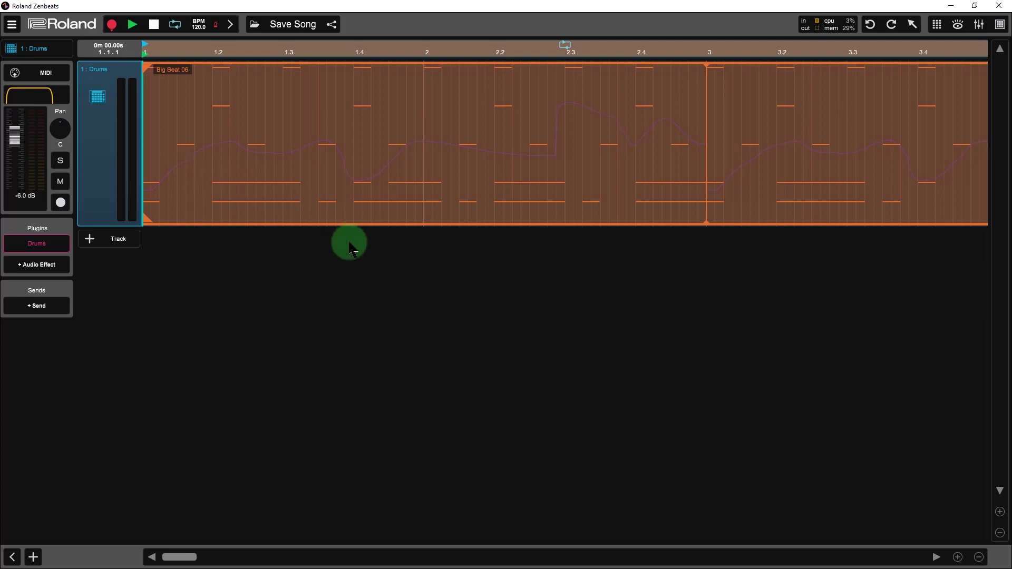
- Extend the looped Big Beat 06 clip on the Drums track to about 10.3
click(1000, 533)
click(1001, 533)
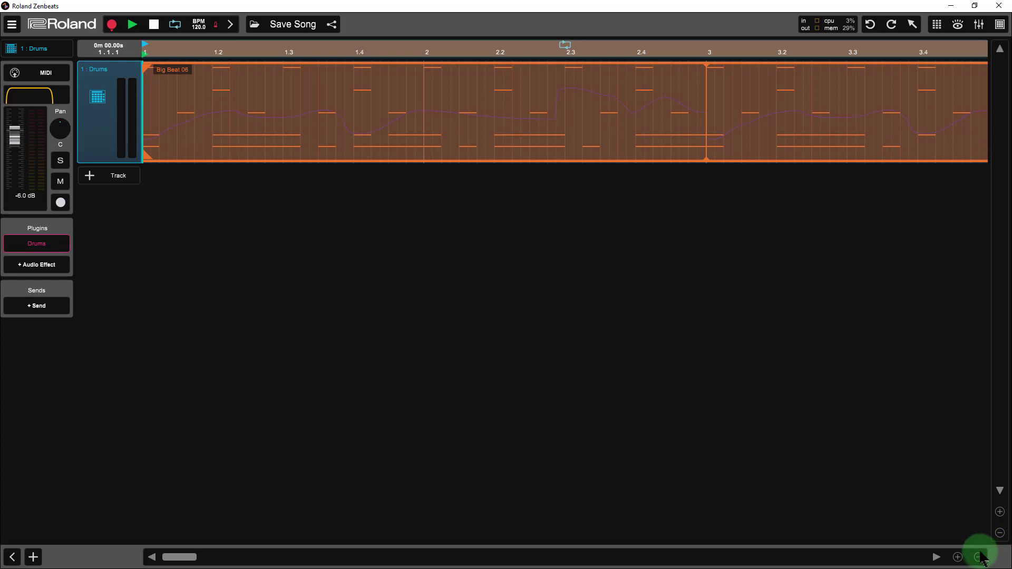
click(980, 557)
click(979, 558)
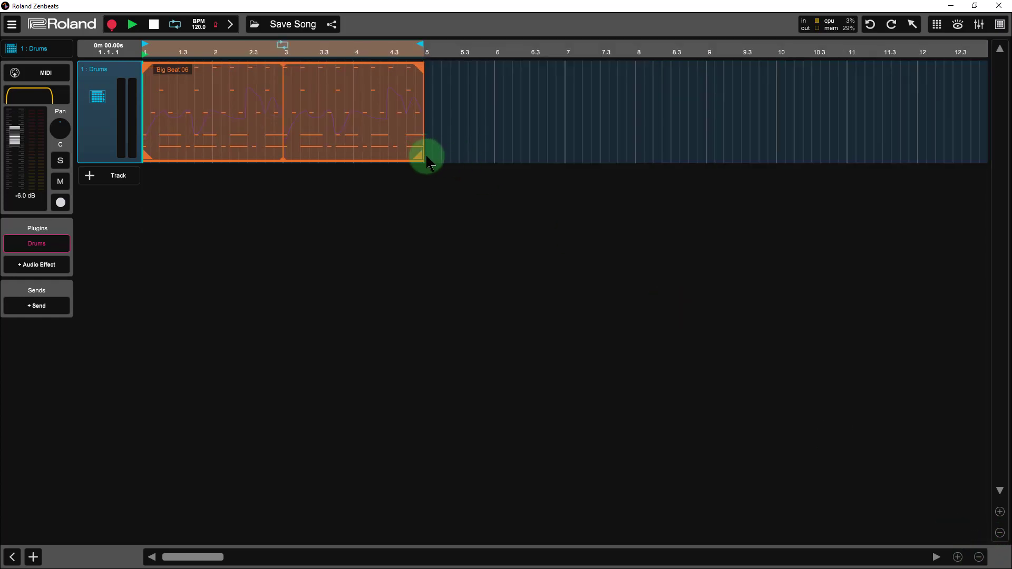
drag(418, 154, 814, 148)
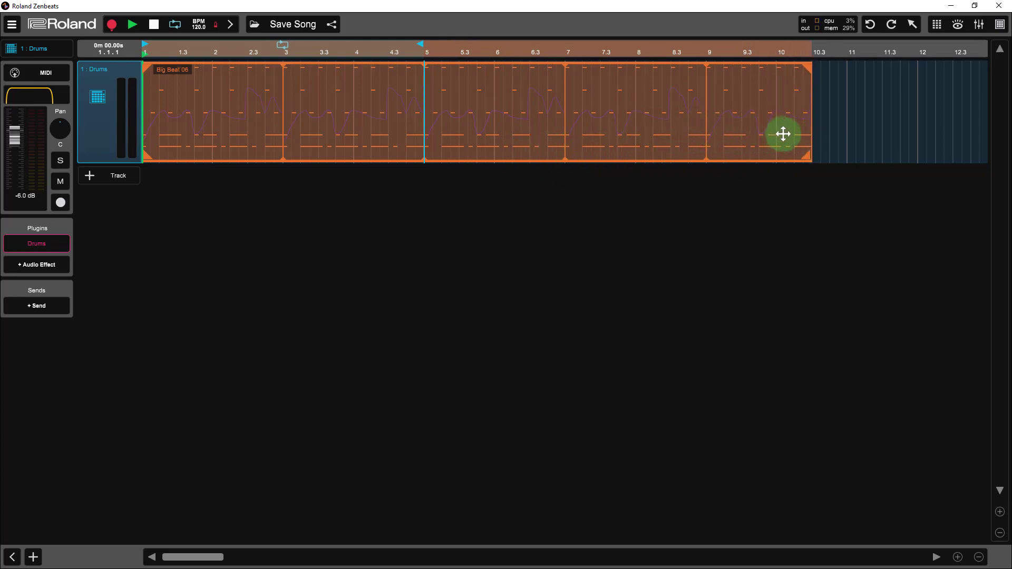
mouse_move(636, 105)
mouse_down()
mouse_move(777, 104)
mouse_move(634, 106)
mouse_up()
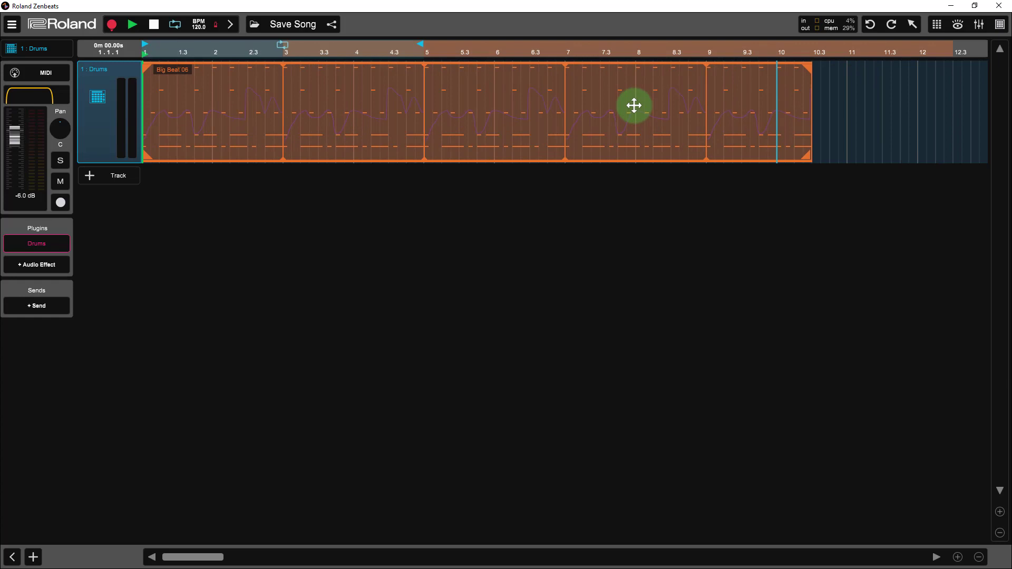